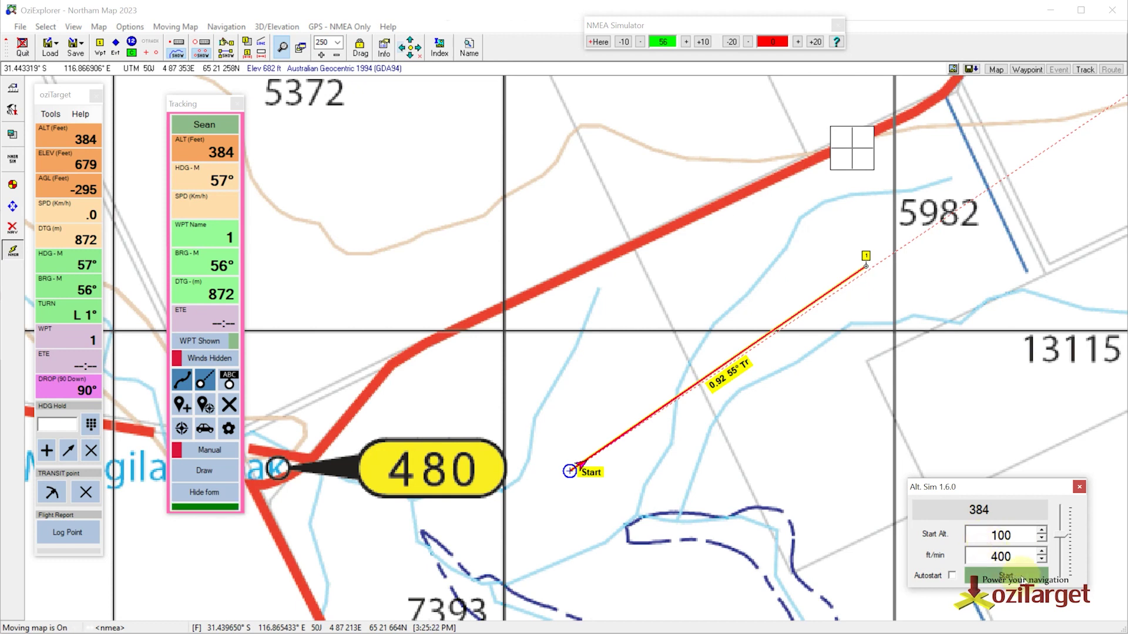
Start the altitude simulation and raise the simulated speed to 3
click(1021, 572)
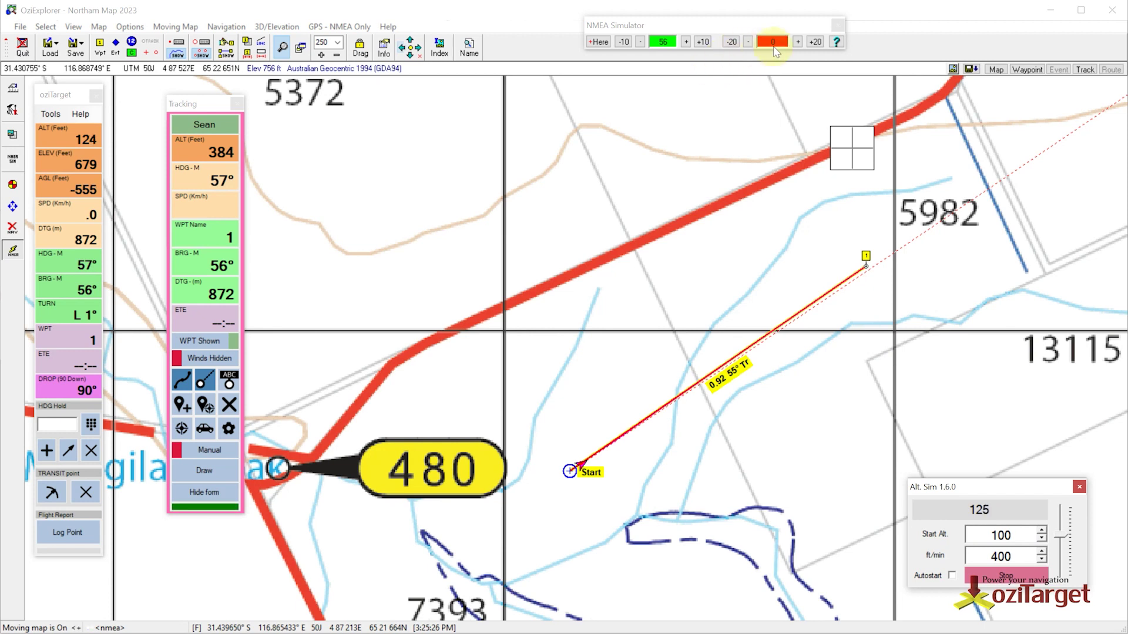
click(797, 42)
click(797, 41)
click(798, 42)
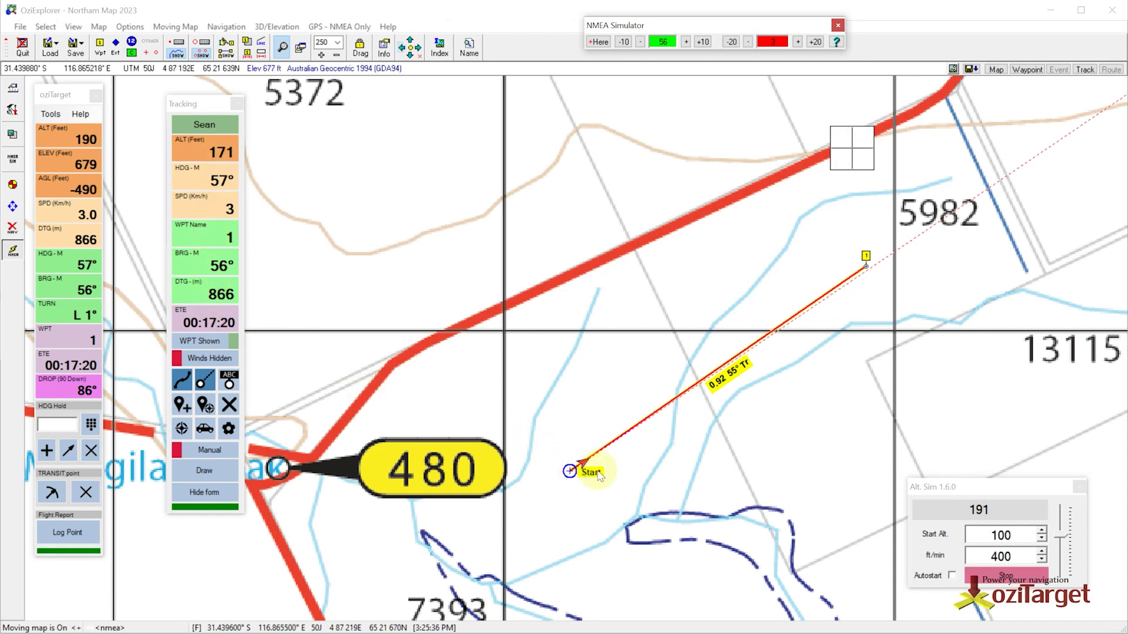
Manually draw the tracked pilot's current position on the map
click(217, 476)
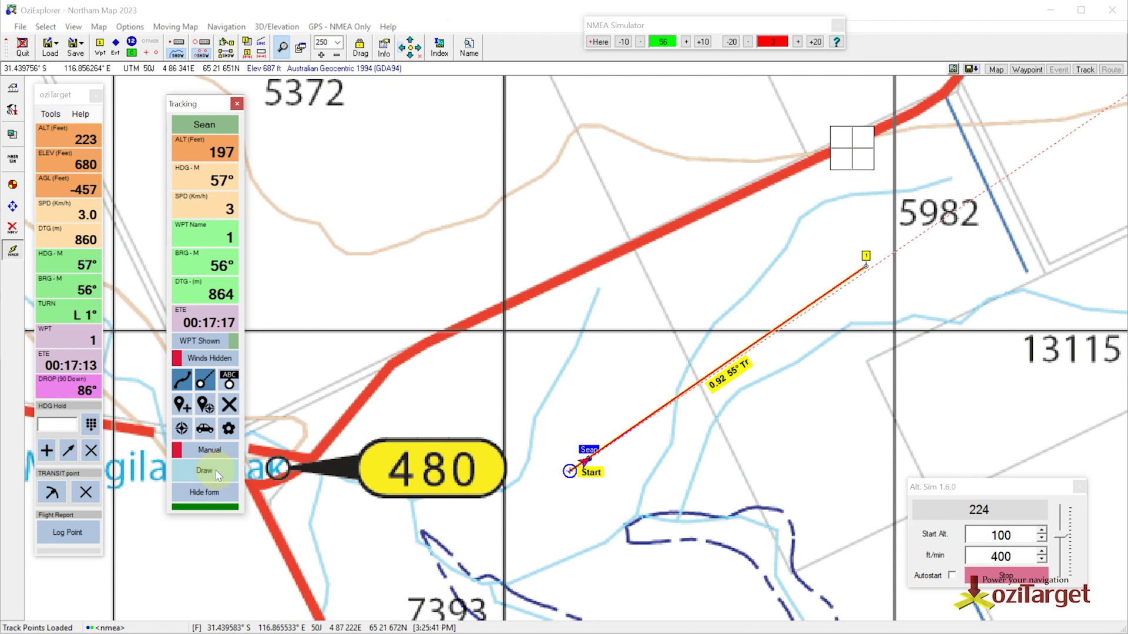
click(596, 467)
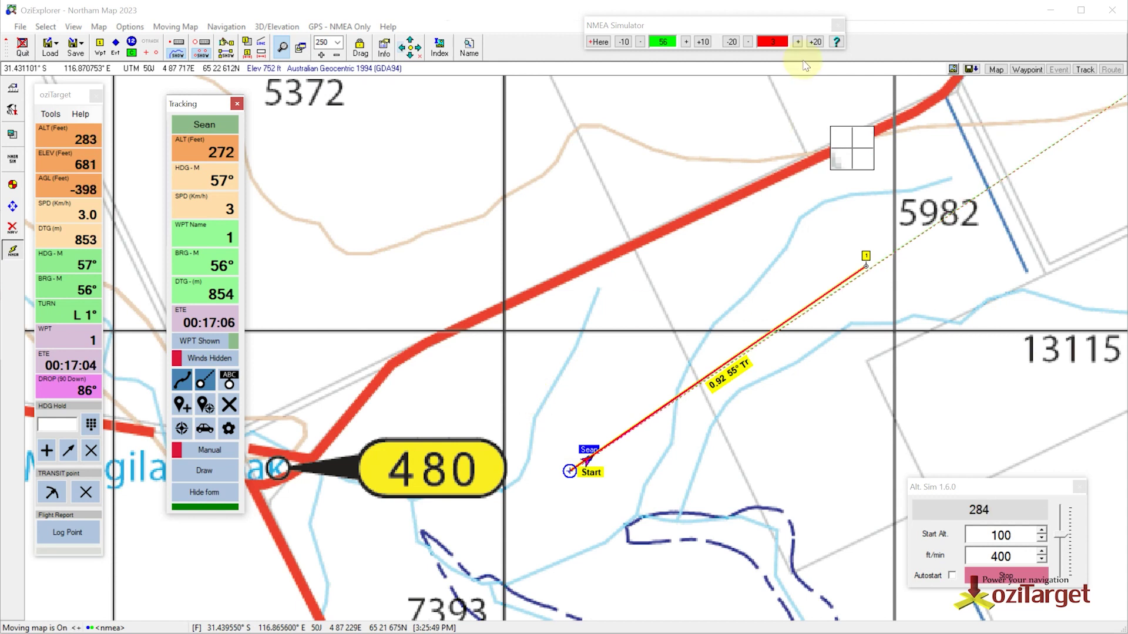
Set the simulated heading to 86 and increase the simulated speed to 103
click(709, 43)
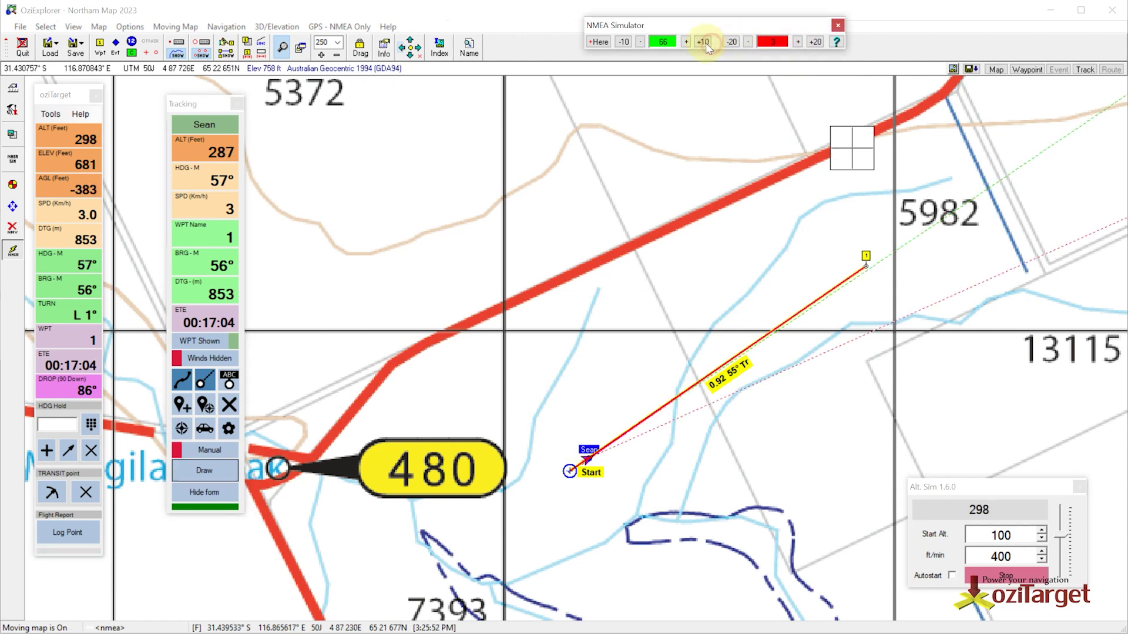
click(709, 43)
click(709, 43)
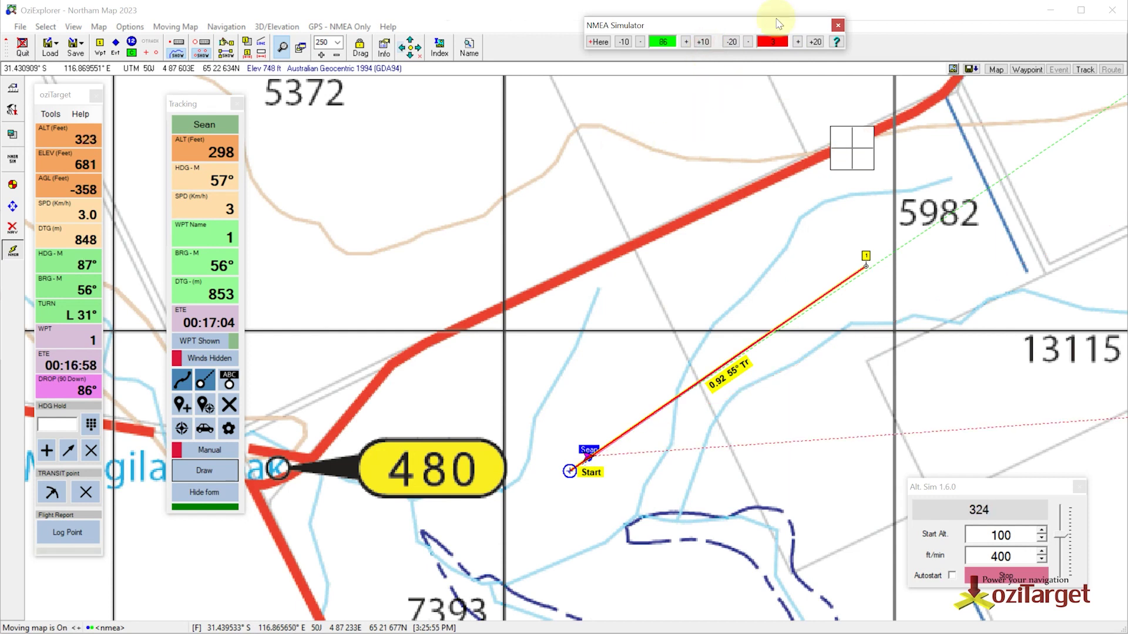
click(814, 42)
click(814, 42)
click(814, 42)
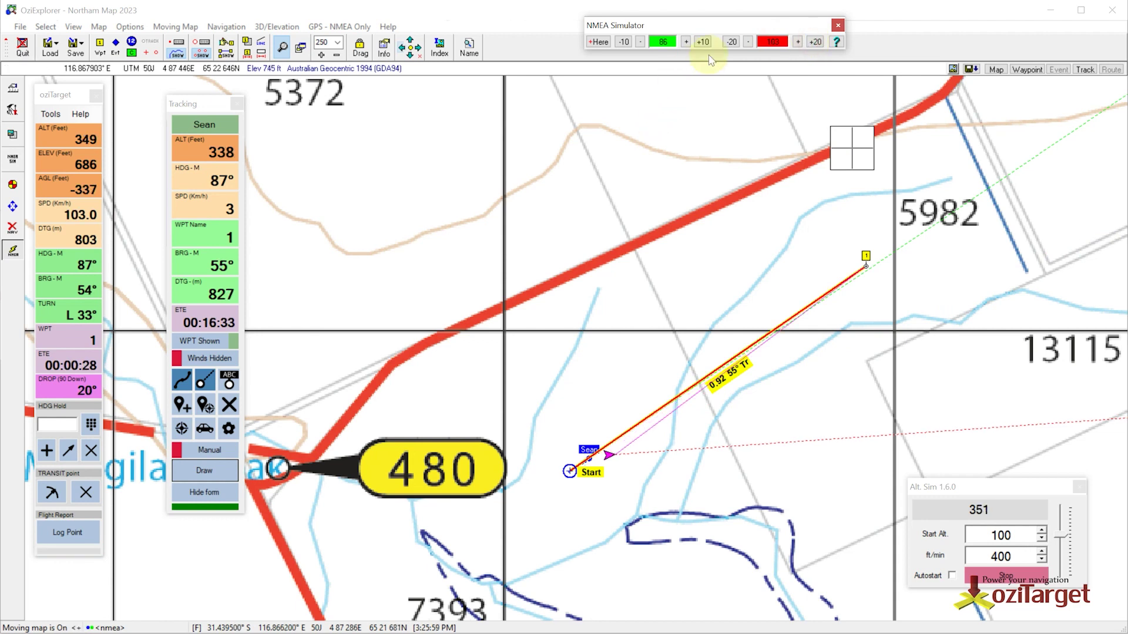
Reduce the simulated speed to 3 and manually redraw the tracked pilot's position and track on the map
click(732, 43)
click(731, 42)
click(732, 42)
click(732, 43)
click(732, 42)
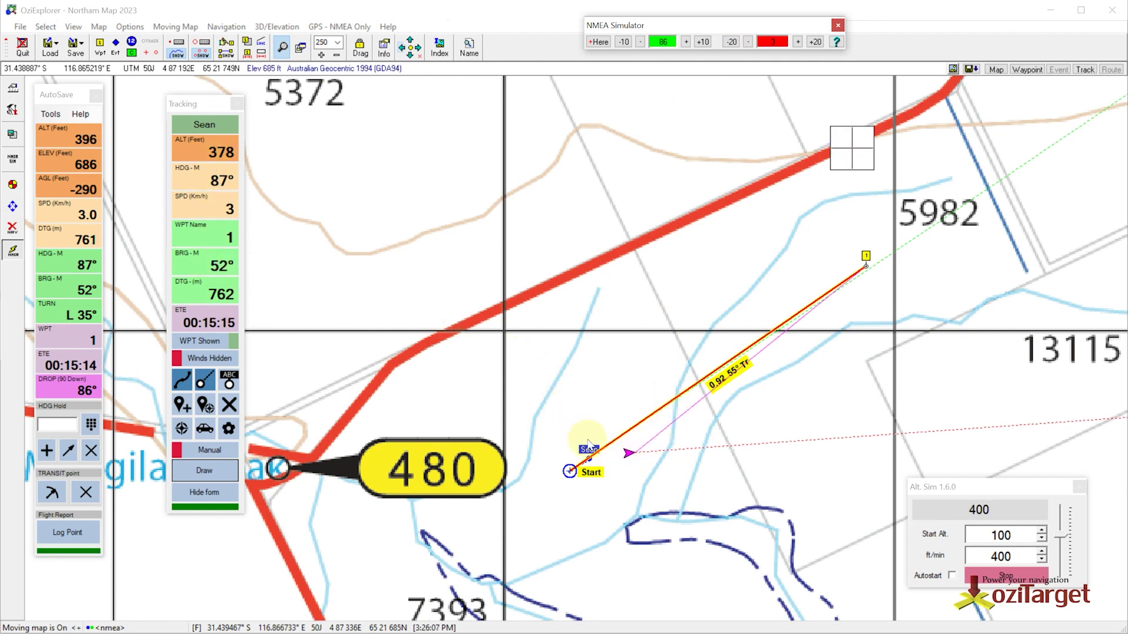
mouse_move(590, 464)
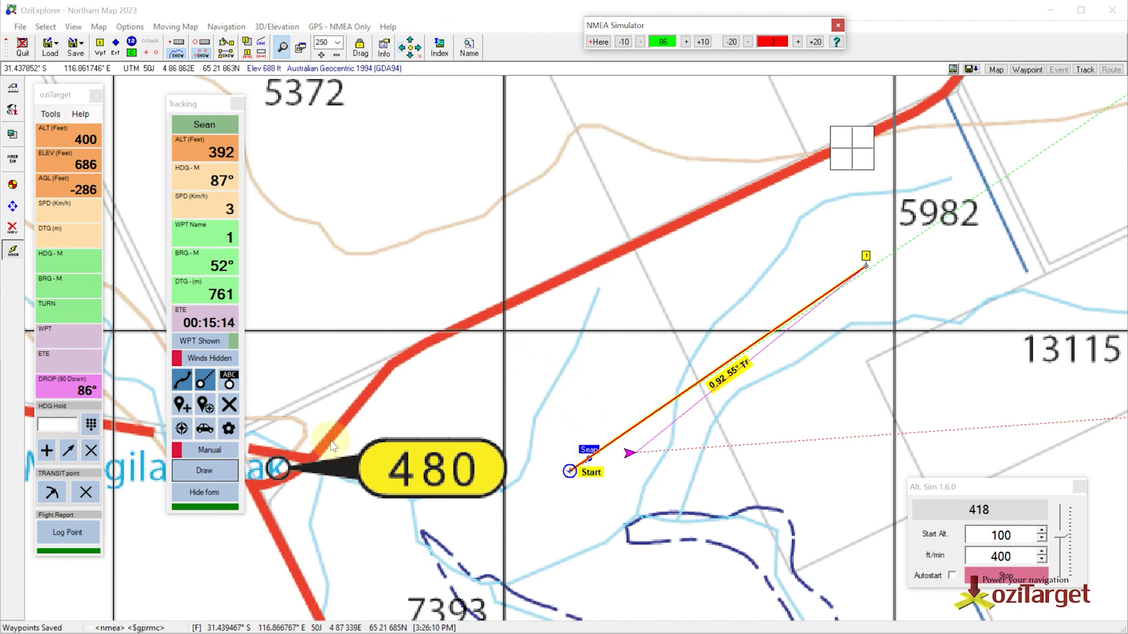
click(205, 468)
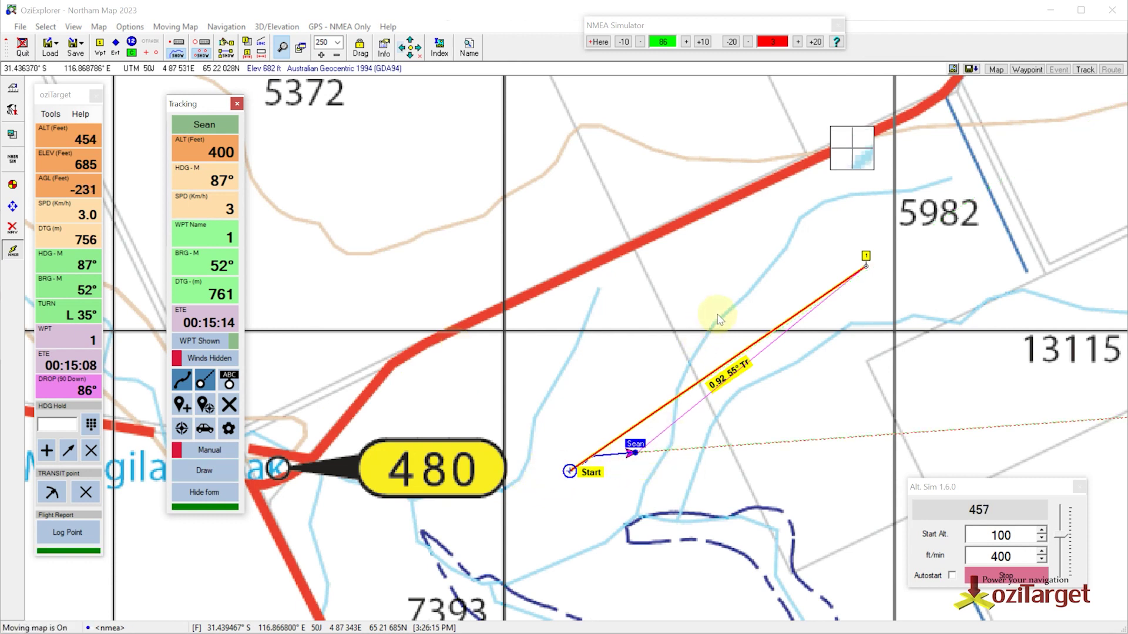
Set the simulated heading to 36 and increase the simulated speed to 43
double_click(626, 45)
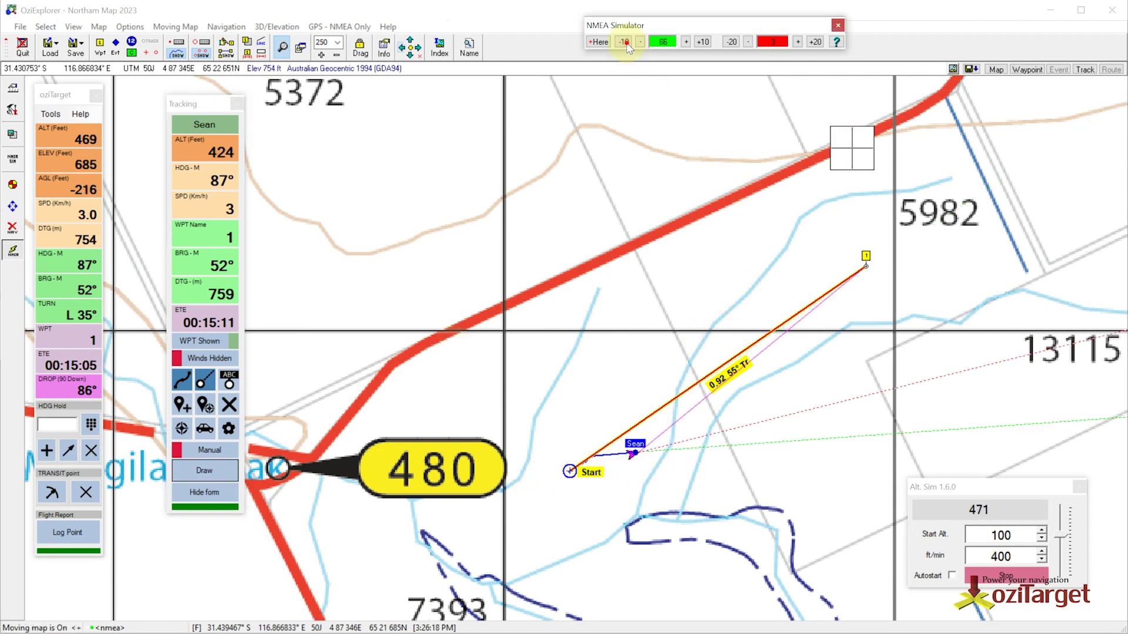
double_click(626, 44)
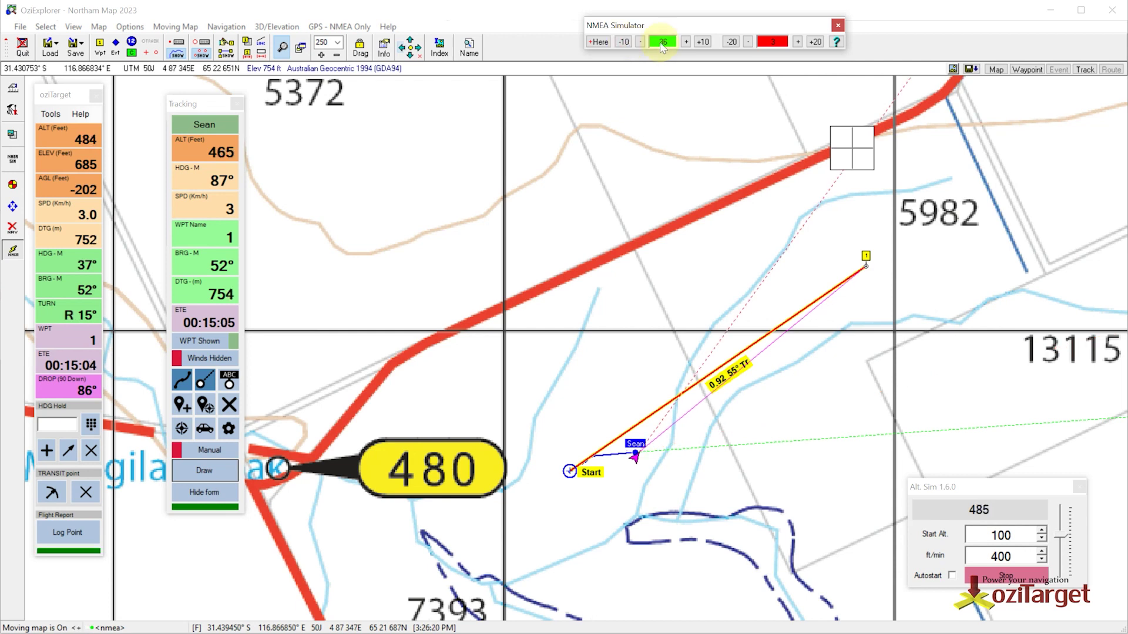
click(814, 42)
click(814, 42)
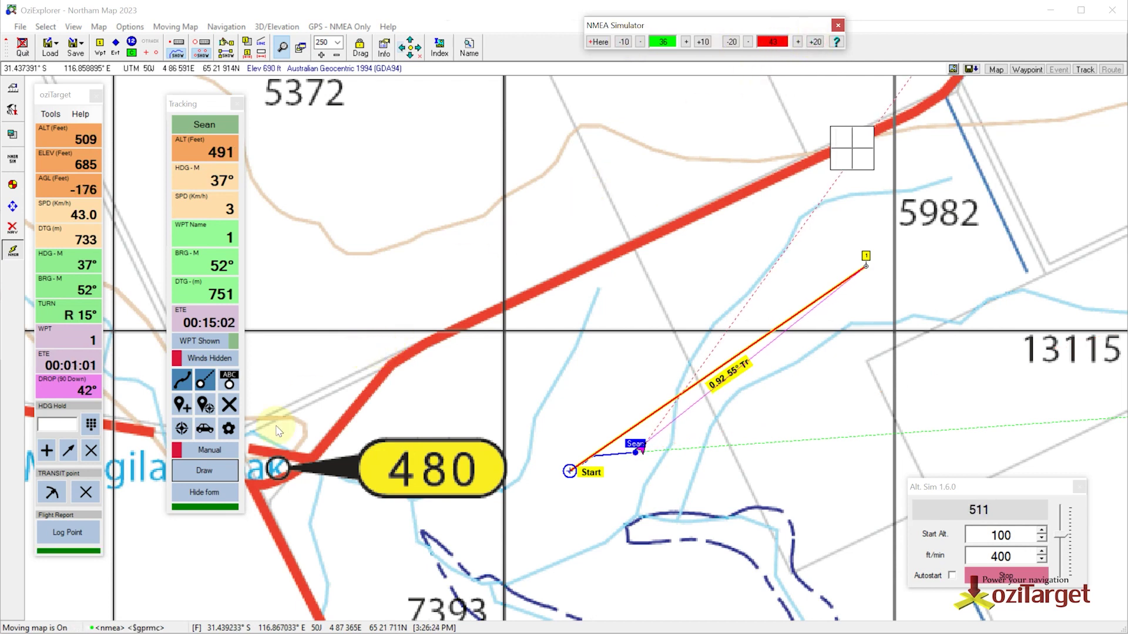
Switch the track drawing to live mode and reduce the simulated speed to 23
click(213, 454)
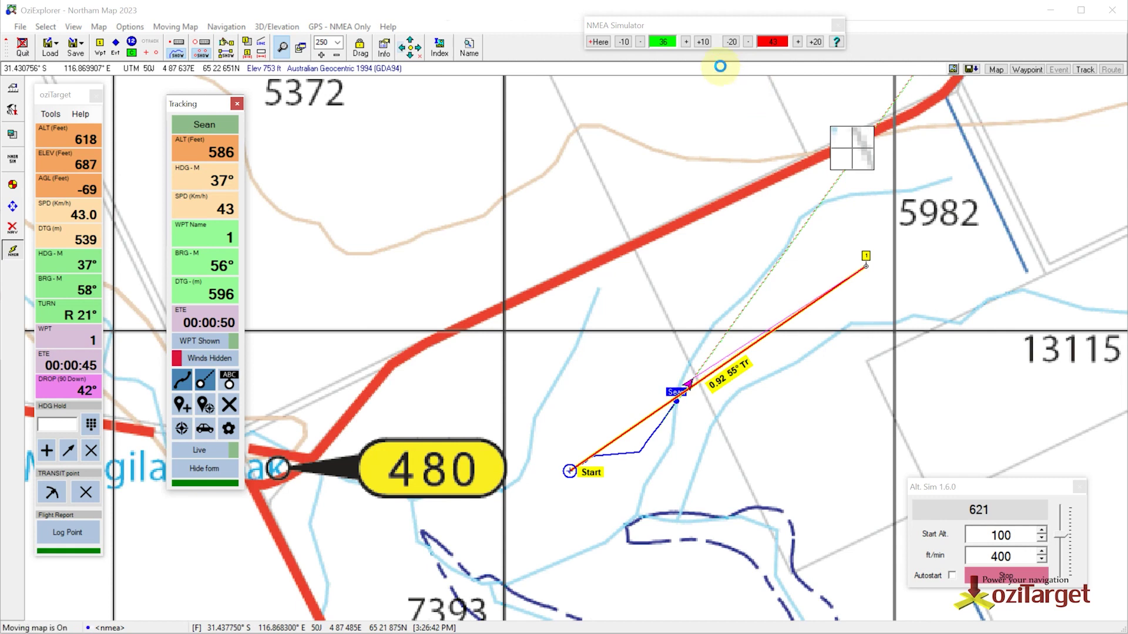
click(731, 41)
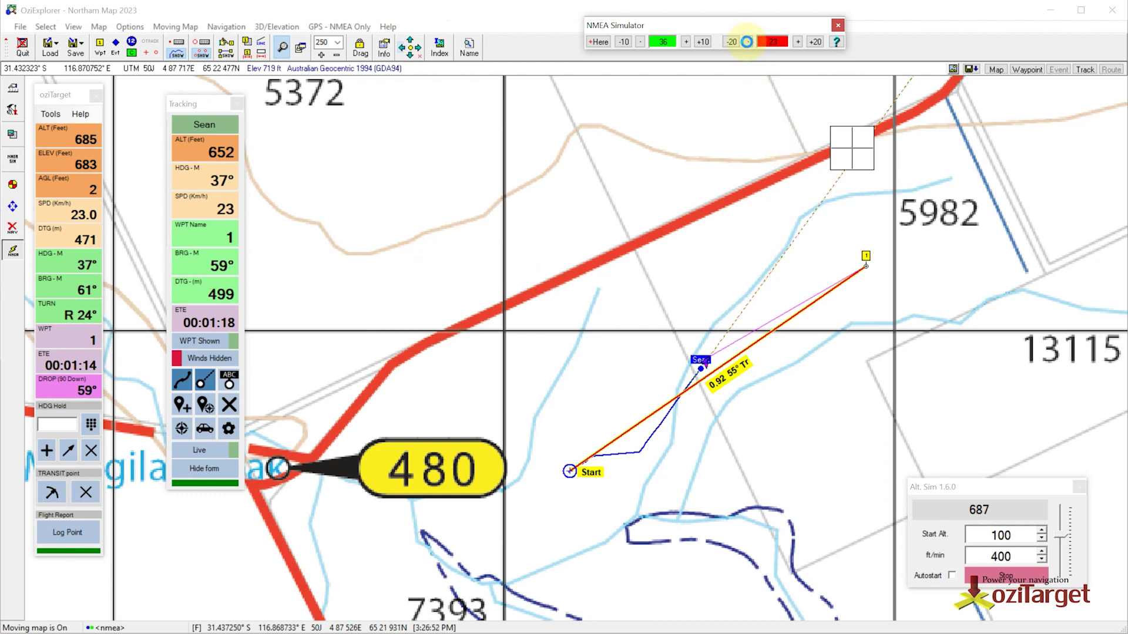
Switch the track drawing back to manual mode and reduce the simulated speed to 9
click(210, 450)
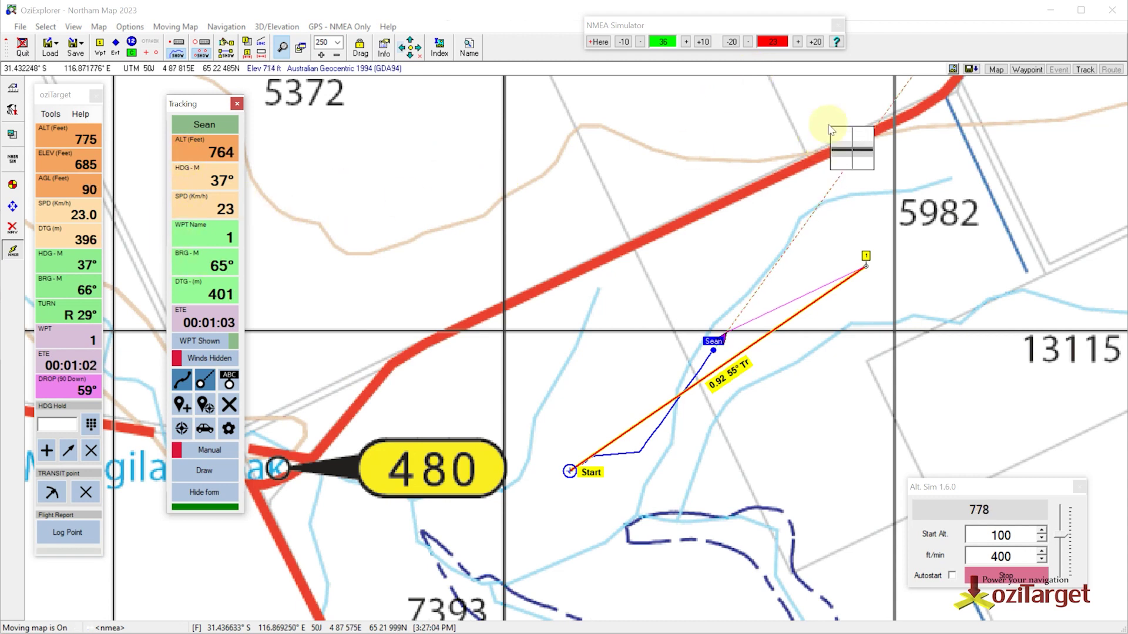
click(748, 43)
click(748, 42)
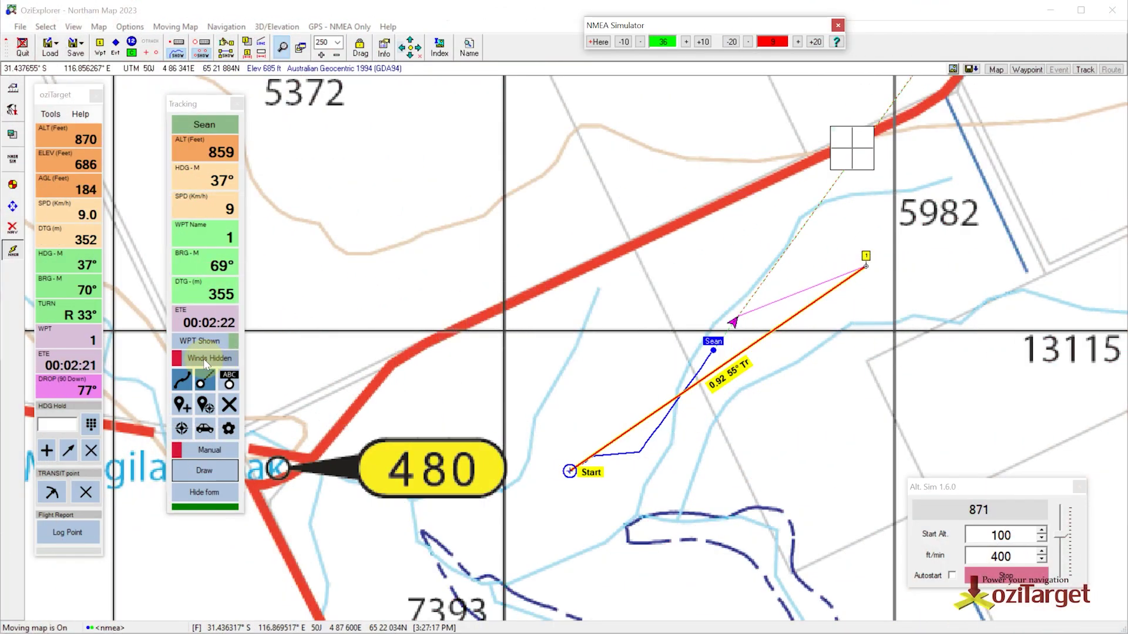
Show the winds table in the Tracking window and open the Windreader
click(205, 359)
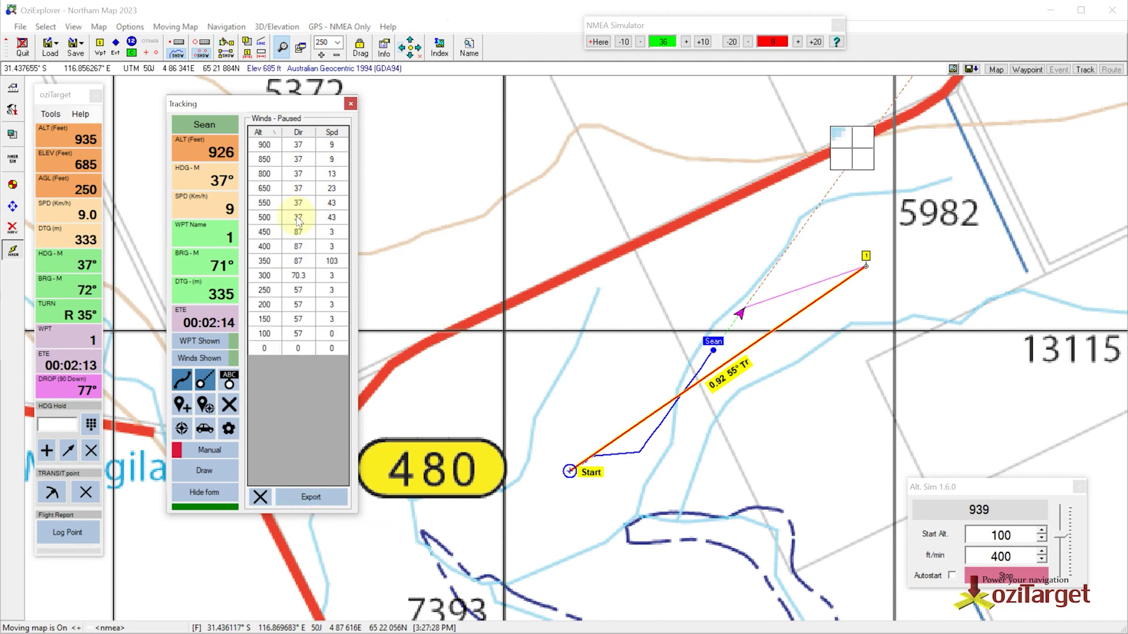
click(50, 115)
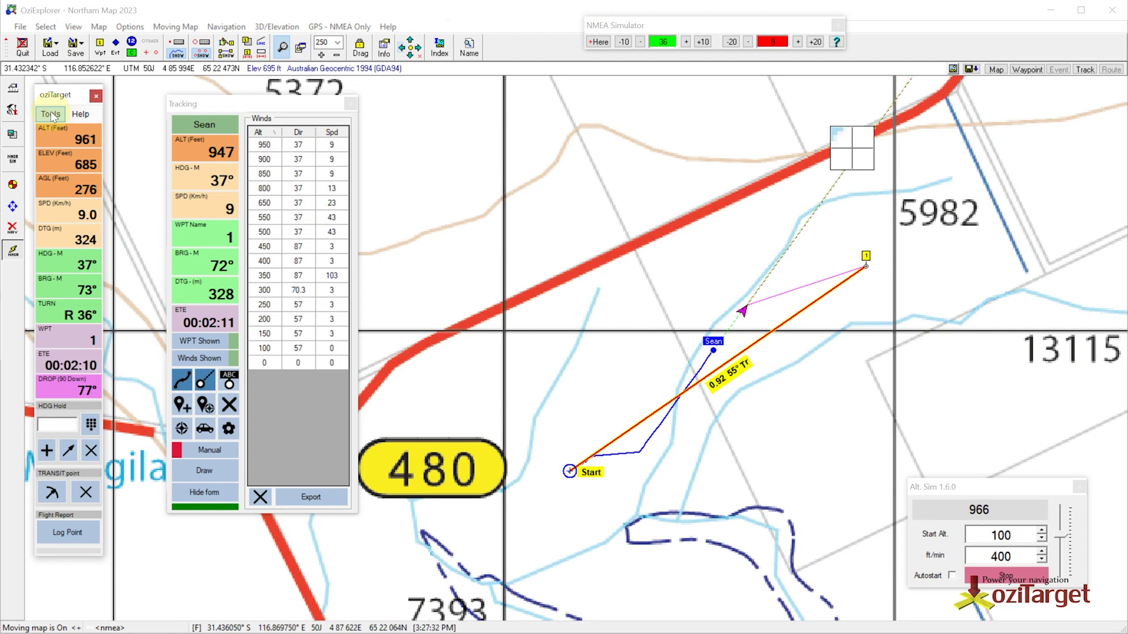
click(51, 115)
click(73, 145)
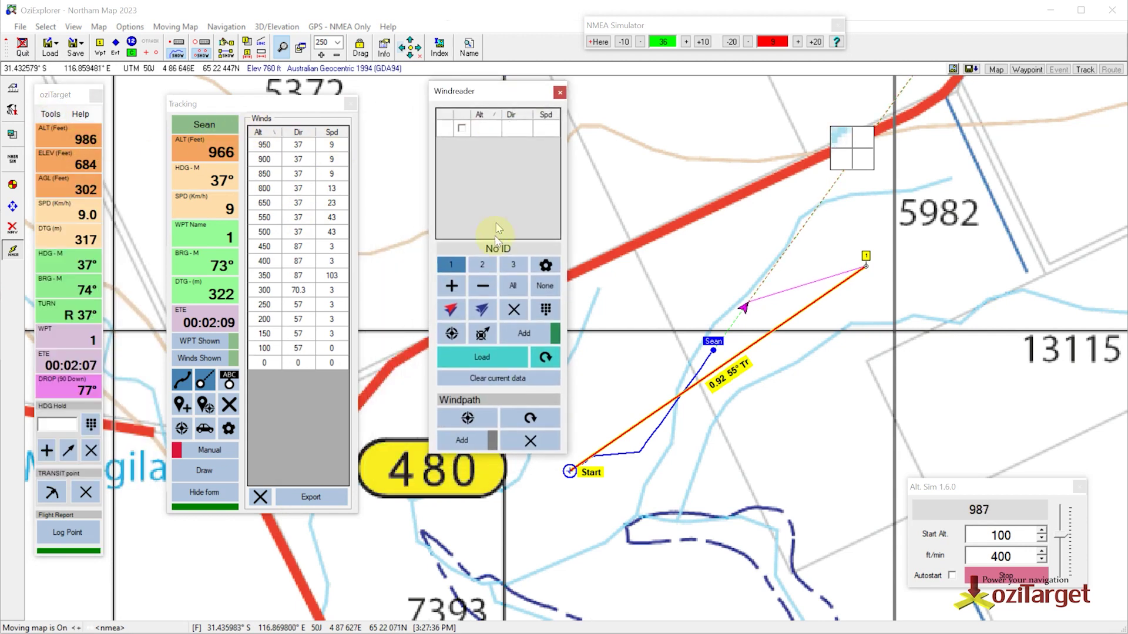
Select data set 1 in the Windreader and export the tracked winds into it
click(487, 266)
click(515, 266)
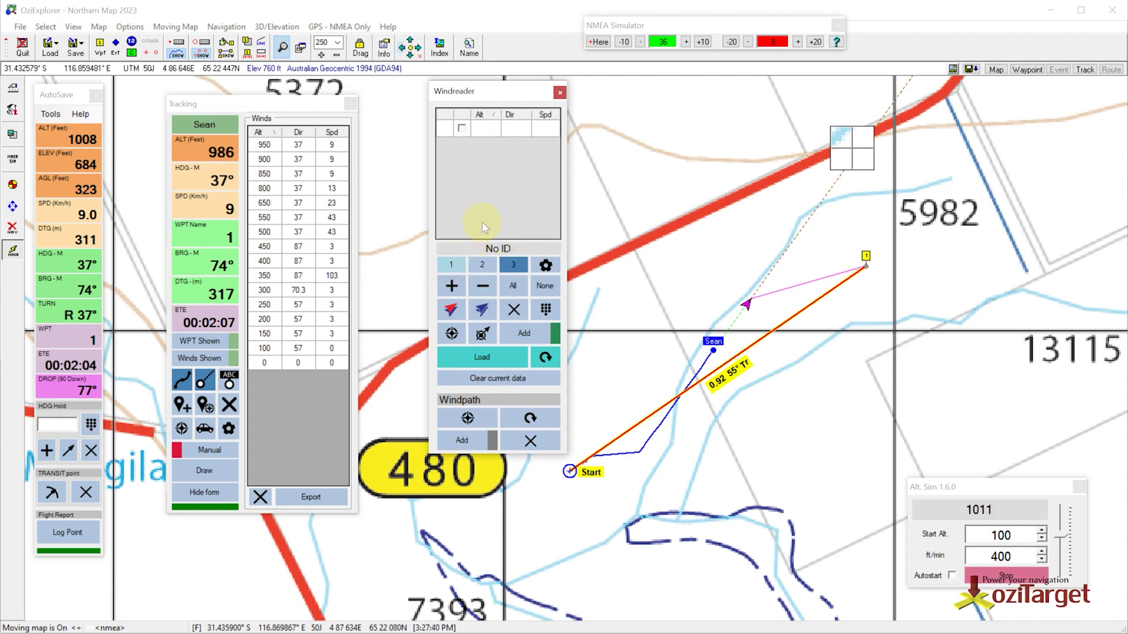
click(453, 266)
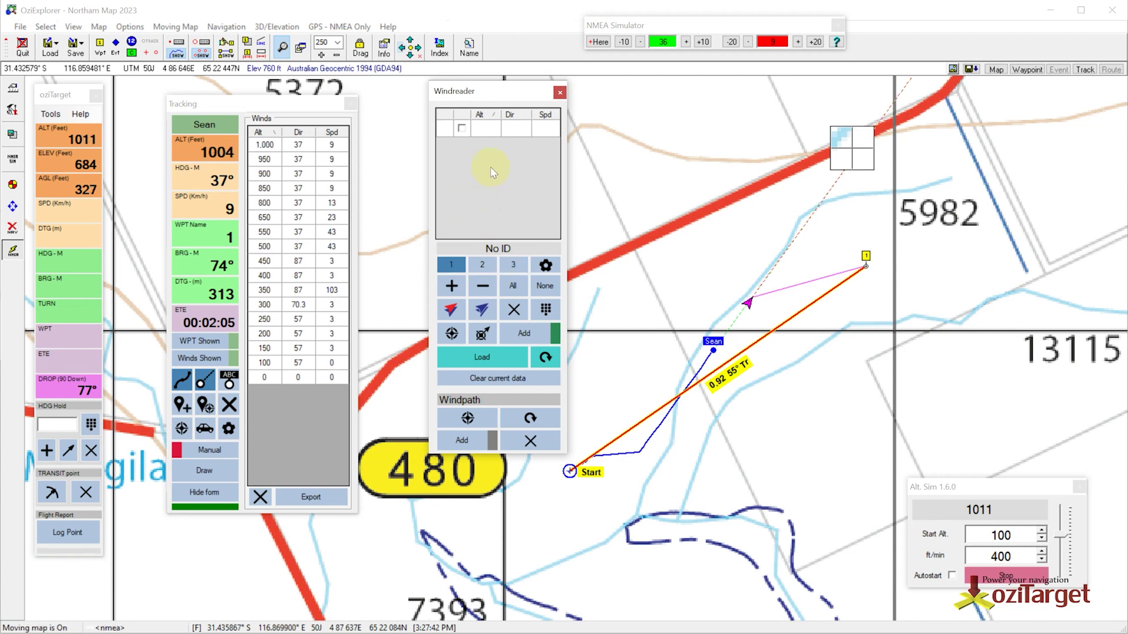
click(311, 498)
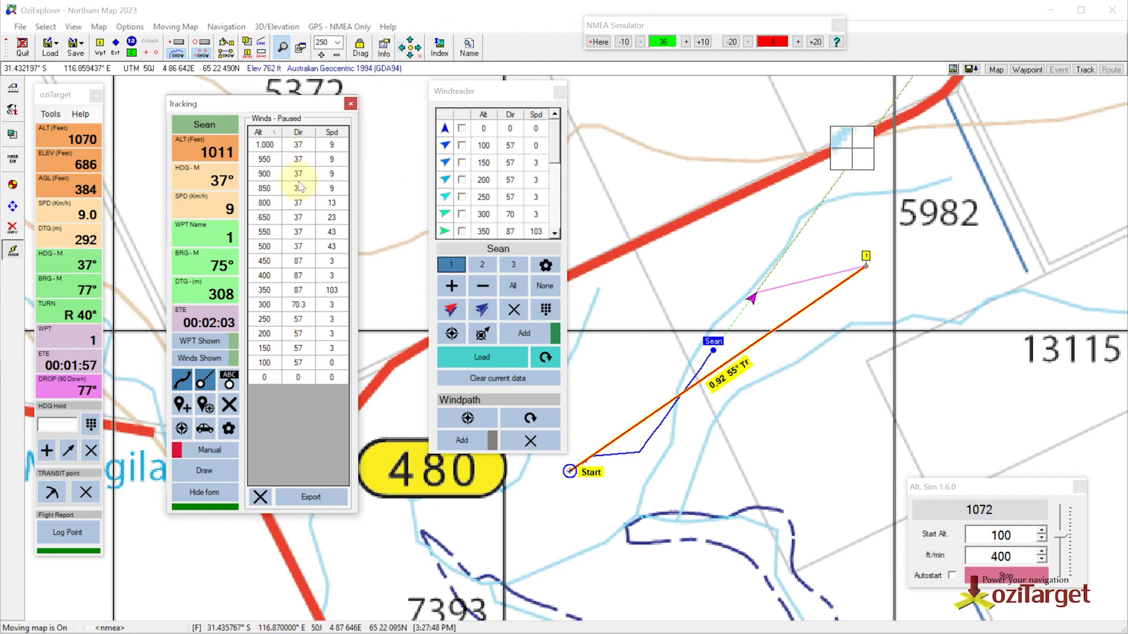
drag(554, 135, 546, 247)
scroll(446, 229, up, 4)
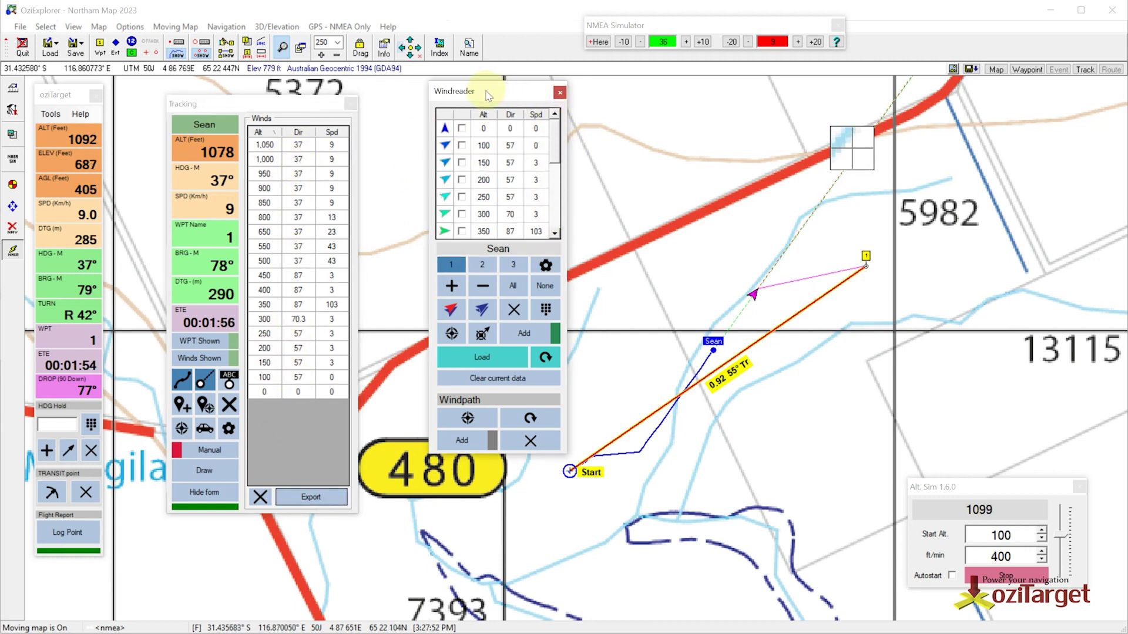
Move the Windreader beside the winds table and plot the wind path from a point west of the tracked pilot
drag(488, 97, 432, 105)
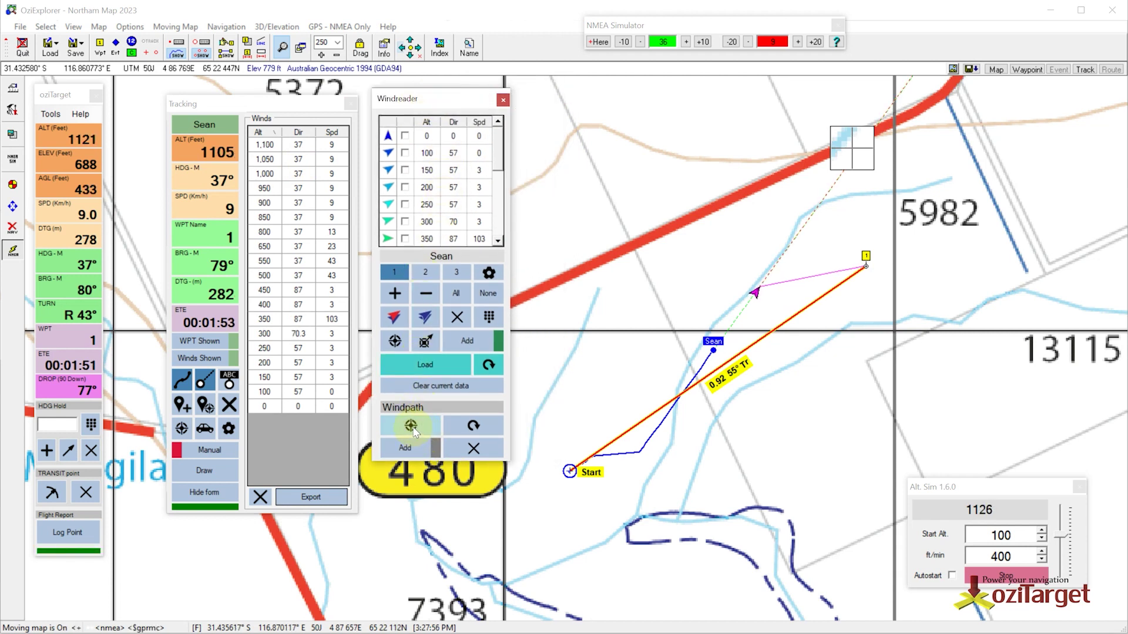
click(642, 340)
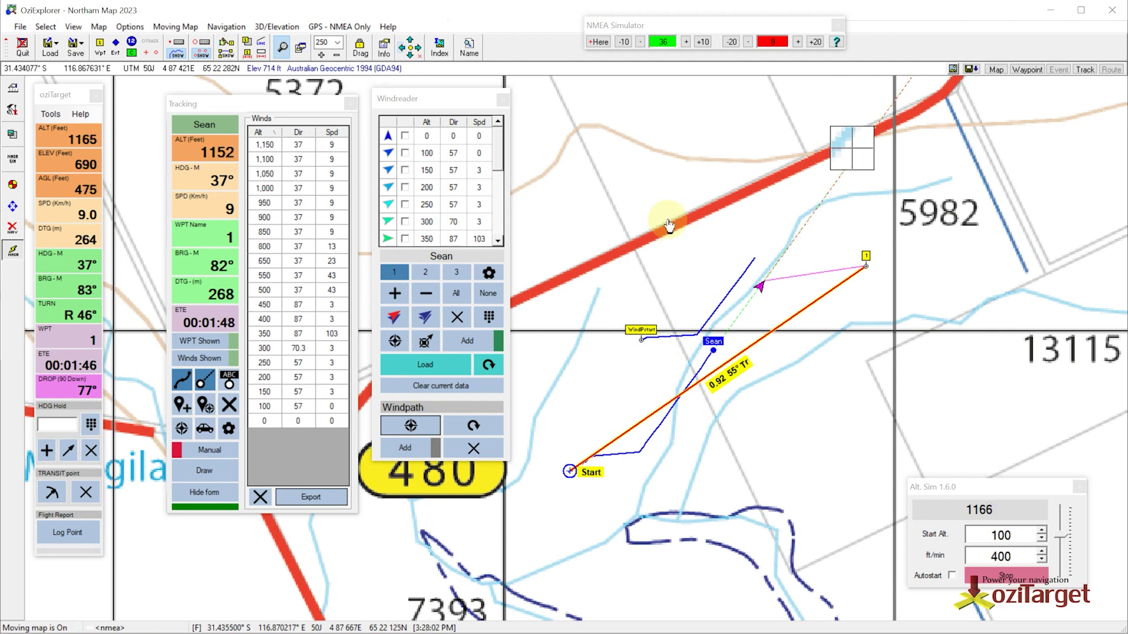
Select the 300 ft wind in the Windreader and draw its wind line through waypoint 1
click(405, 221)
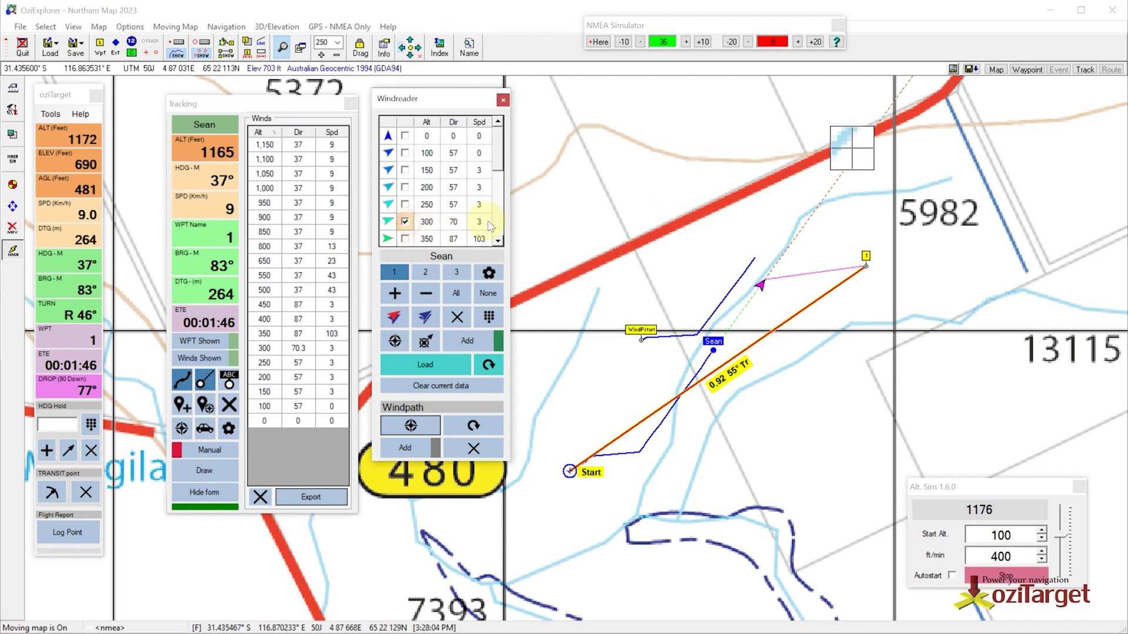
click(393, 342)
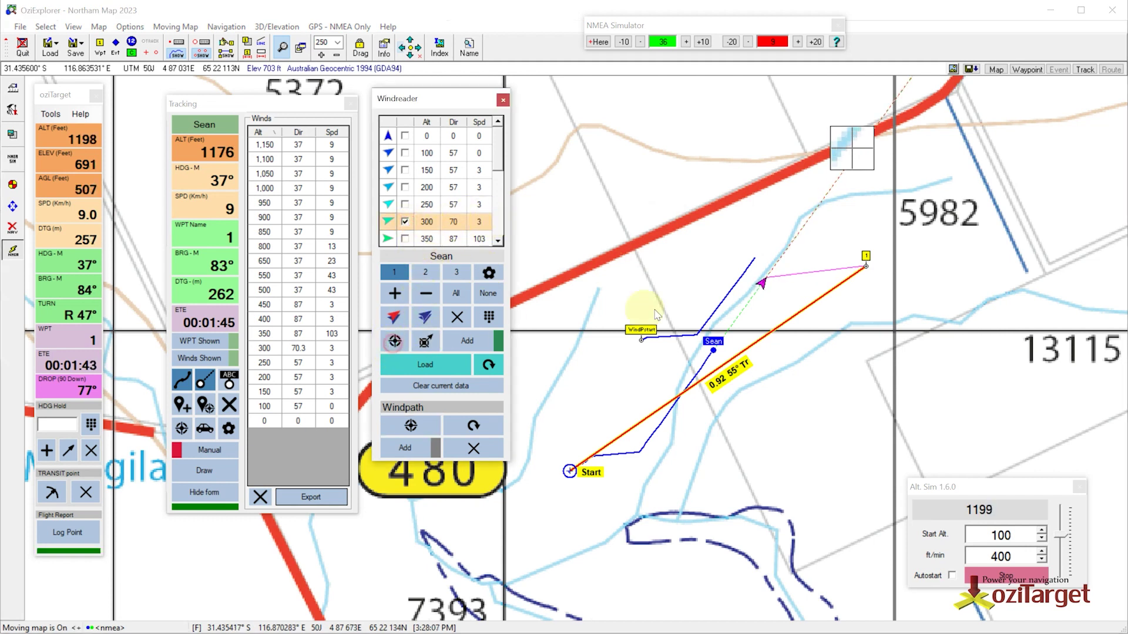
click(865, 268)
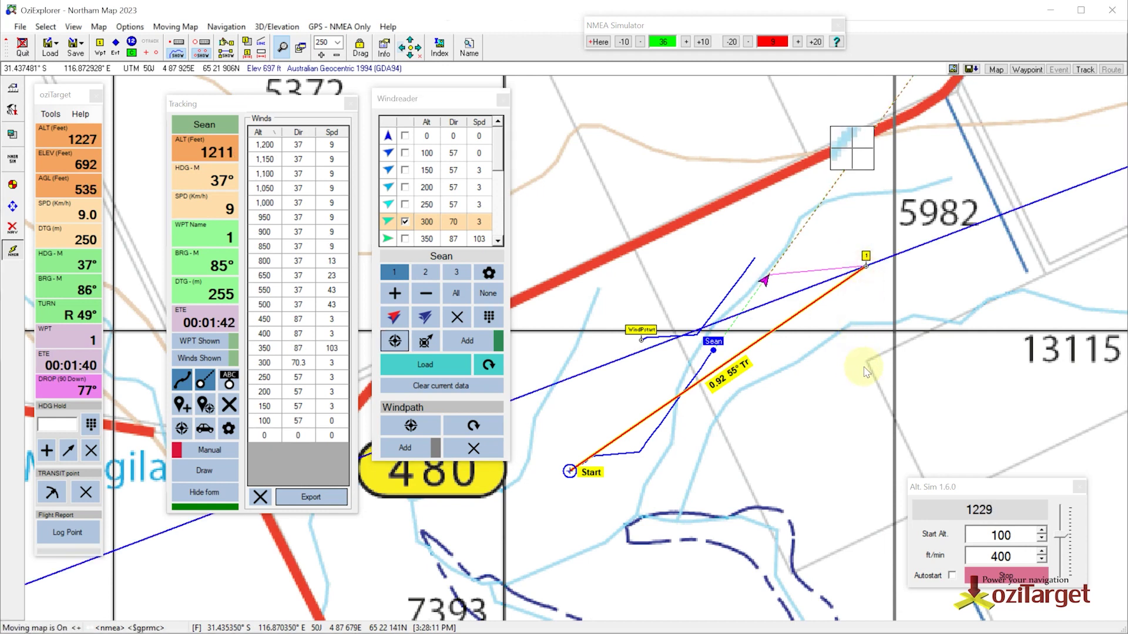
Clear the drawn wind line from the map and close the Windreader
click(457, 317)
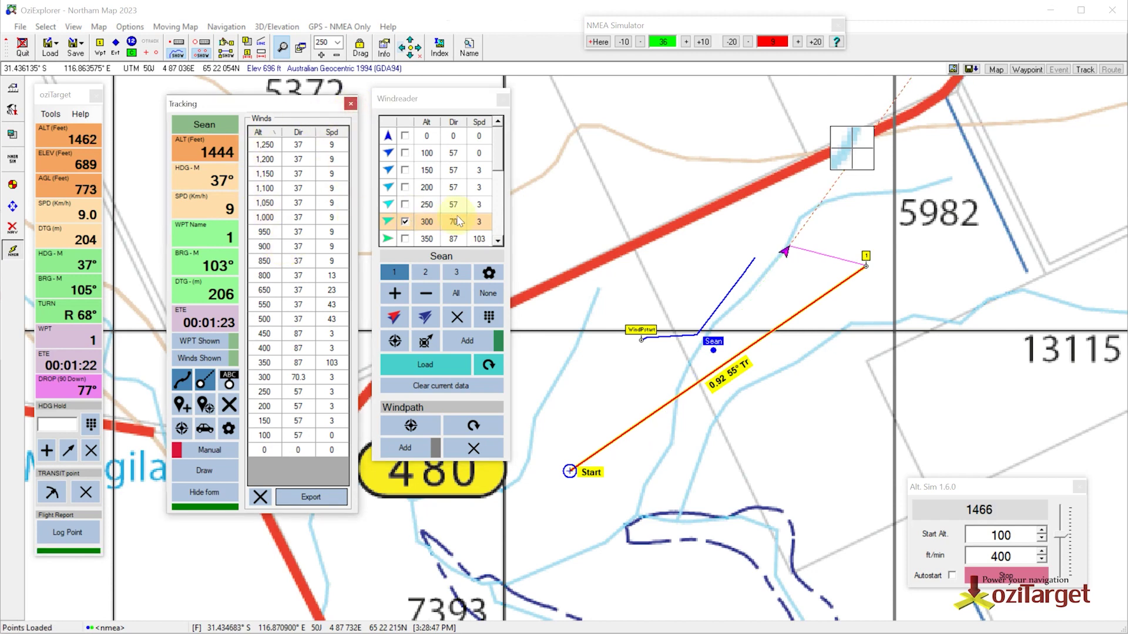
click(502, 99)
Reopen the Tracking window and move it away from the oziTarget panel
click(49, 114)
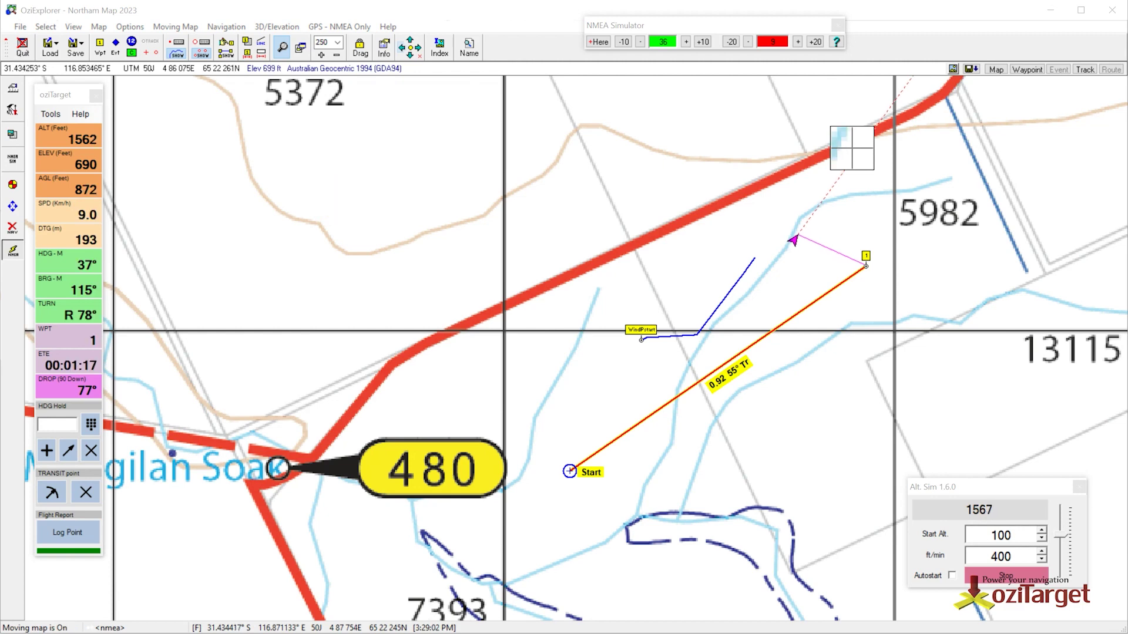
drag(254, 94, 391, 105)
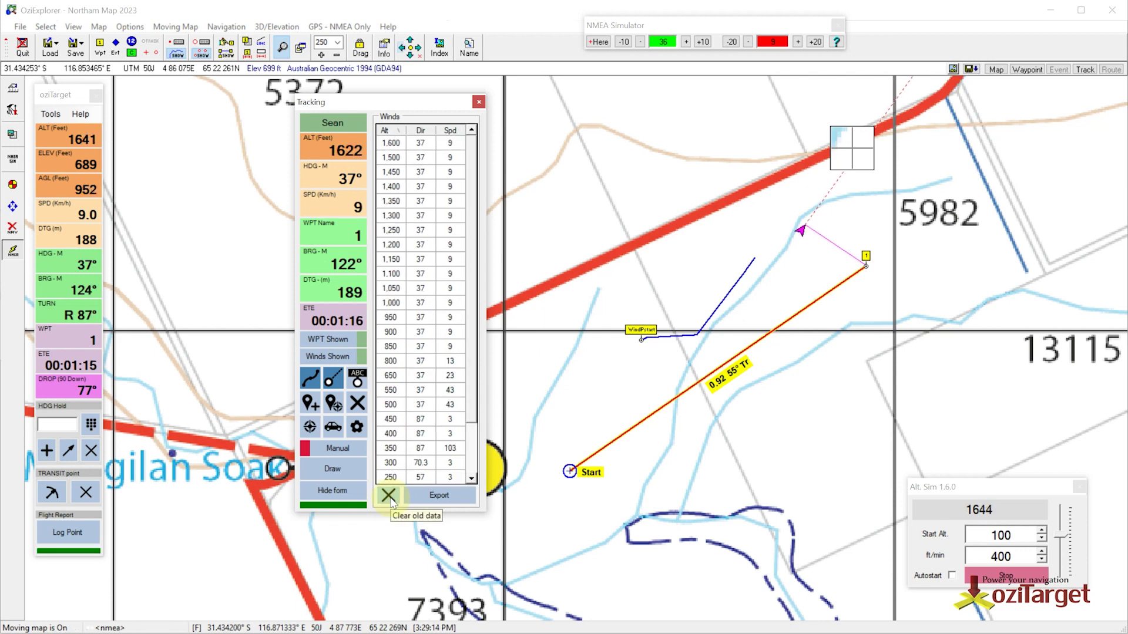
Review the old-data options in the tracking settings and clear the recorded data from the winds table
click(356, 431)
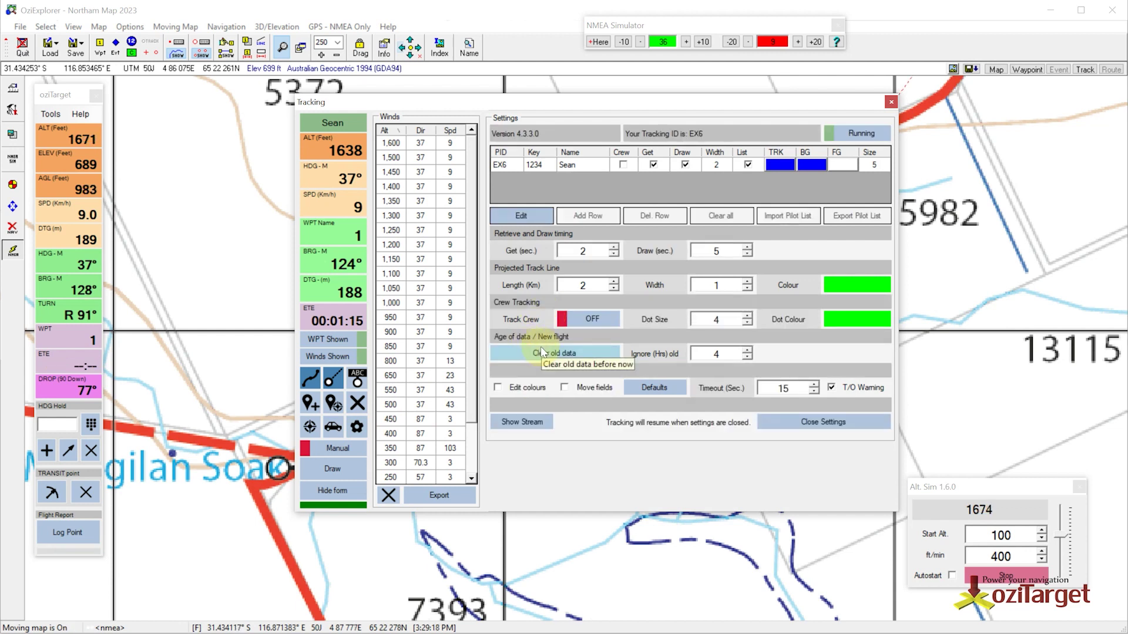
click(357, 428)
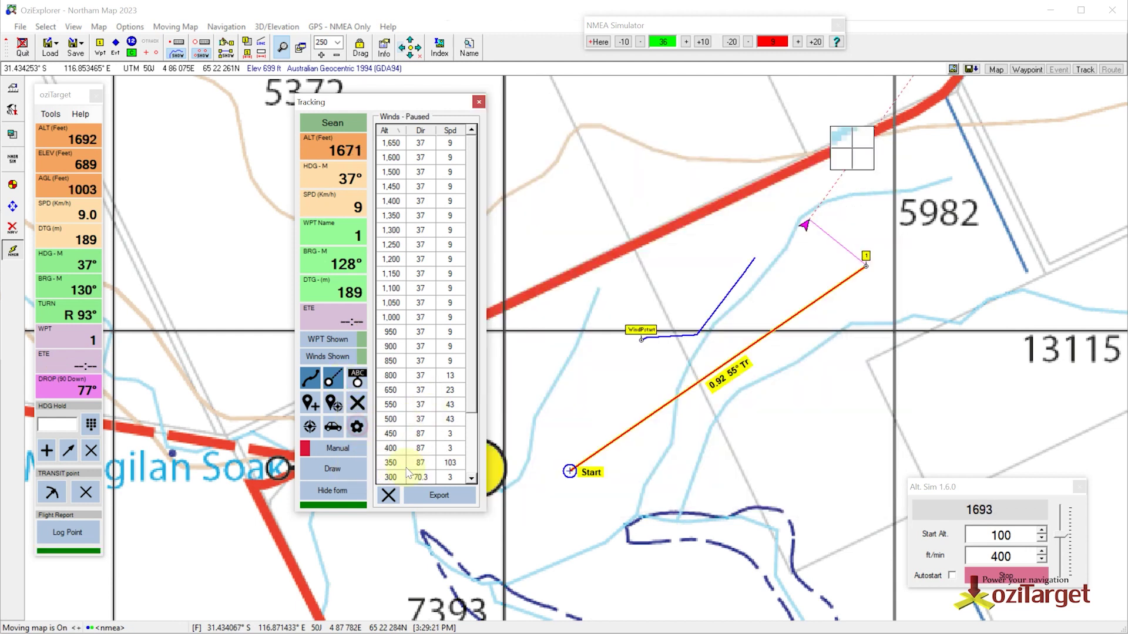
click(419, 359)
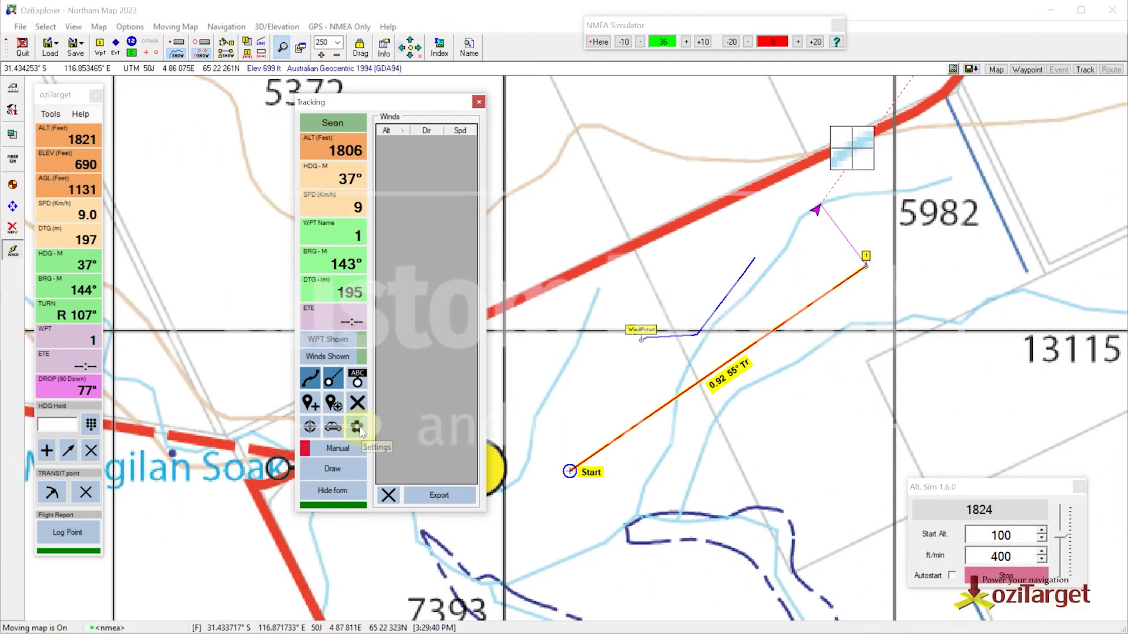
Hide the winds table, then open the tracking settings and dismiss the End of Route warning
click(347, 355)
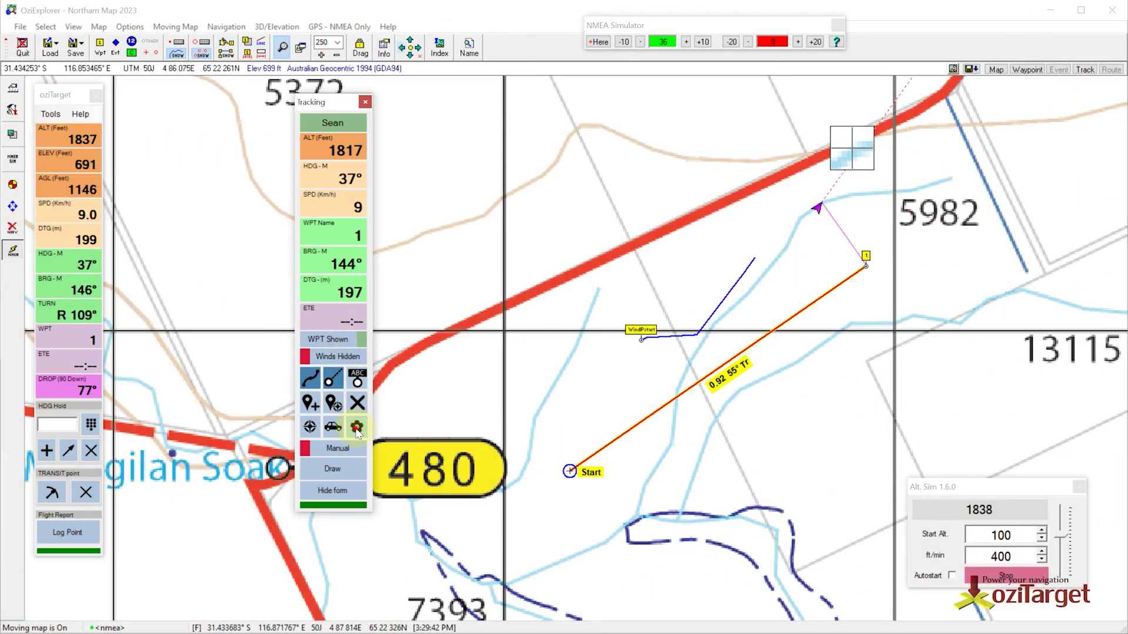
click(357, 428)
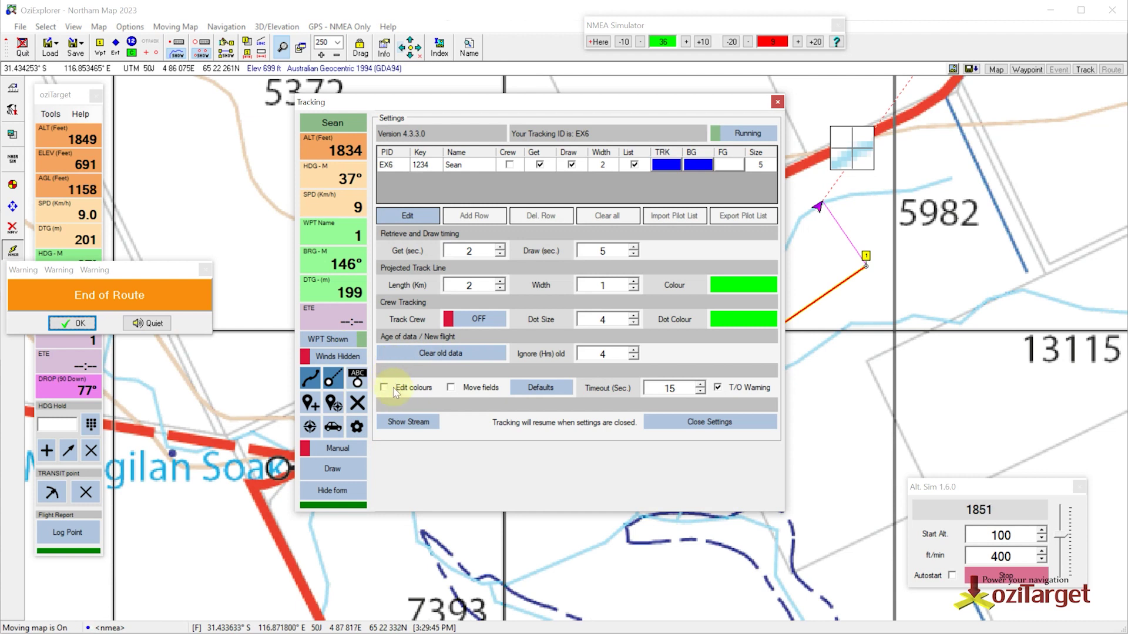
click(72, 323)
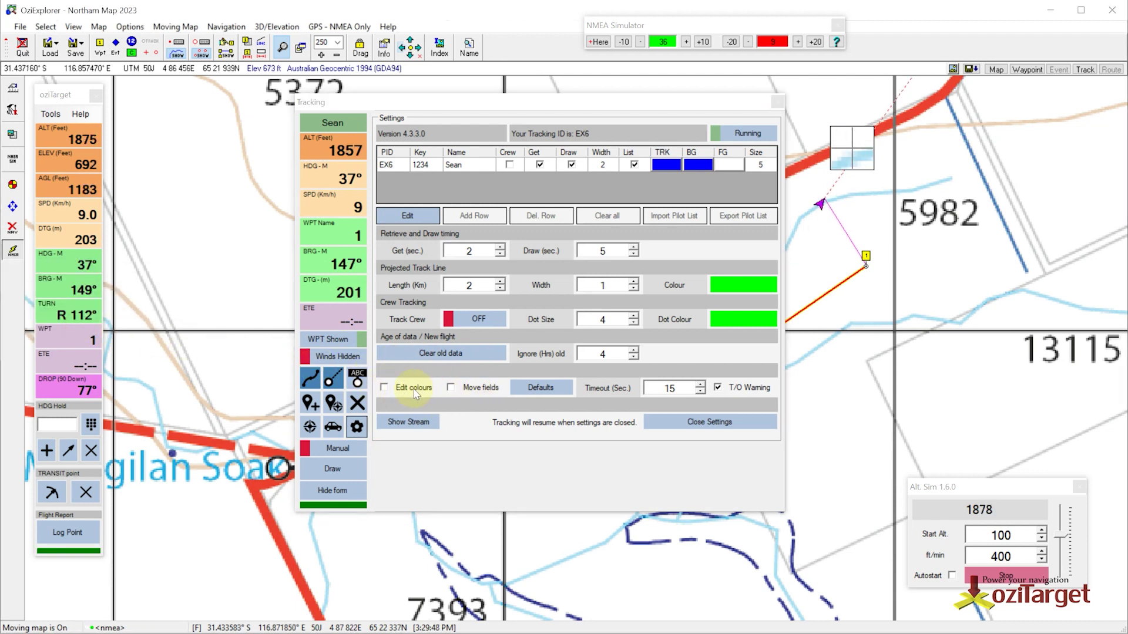
Enable Move fields and rearrange the tracking fields in the order SPD, BRG, DTG, ALT, WPT Name, HDG, ETE
click(451, 387)
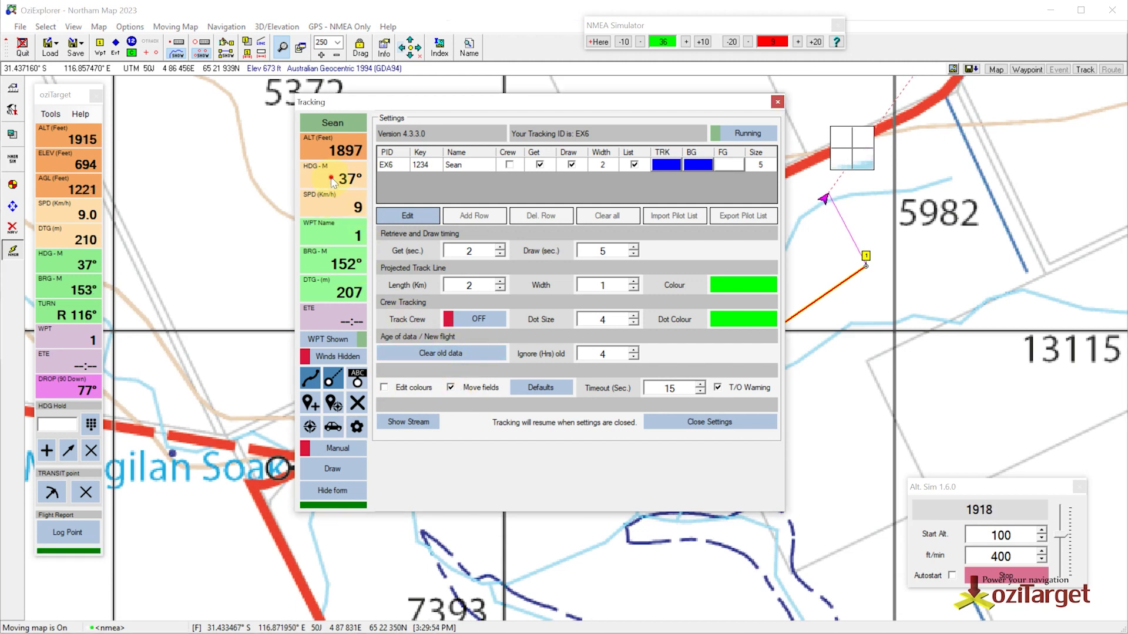
drag(330, 179, 324, 150)
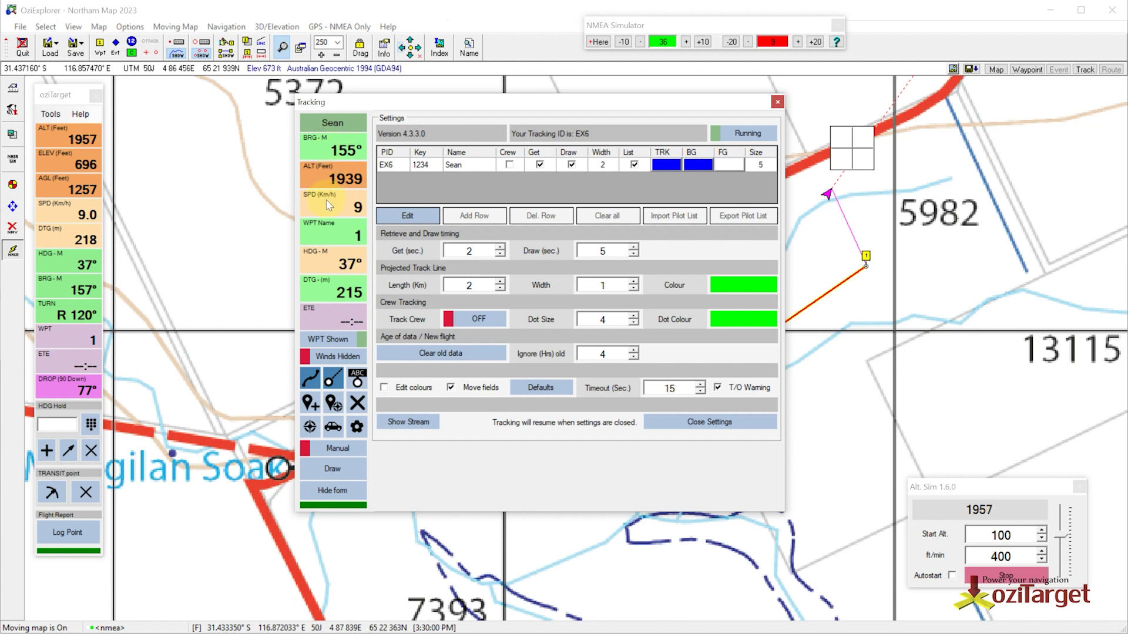
drag(329, 204, 326, 147)
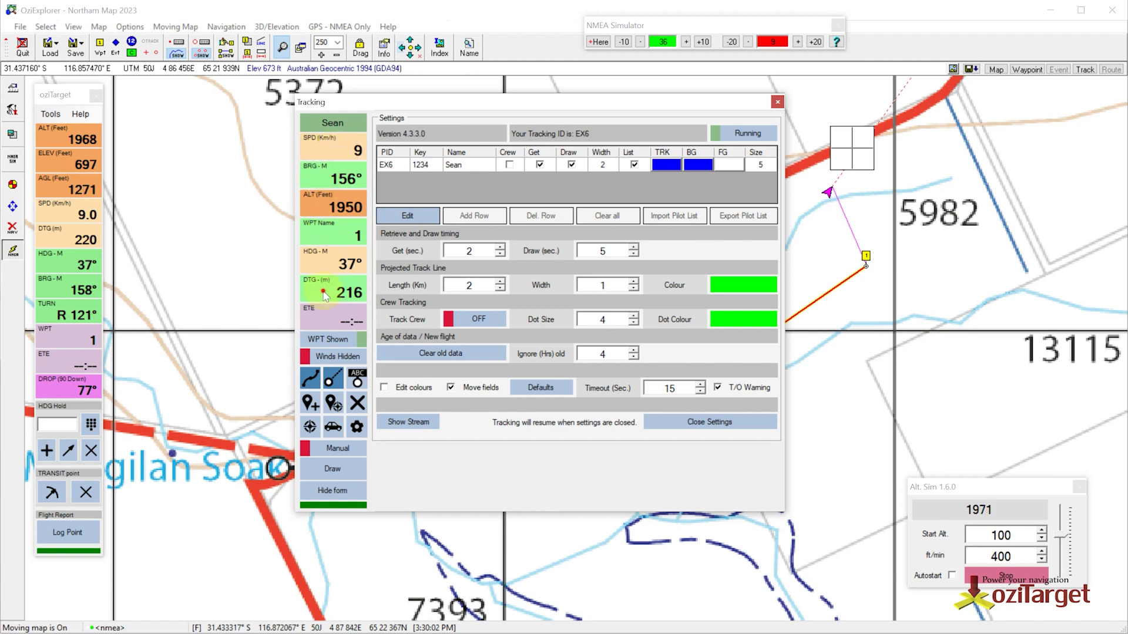
drag(323, 293, 333, 201)
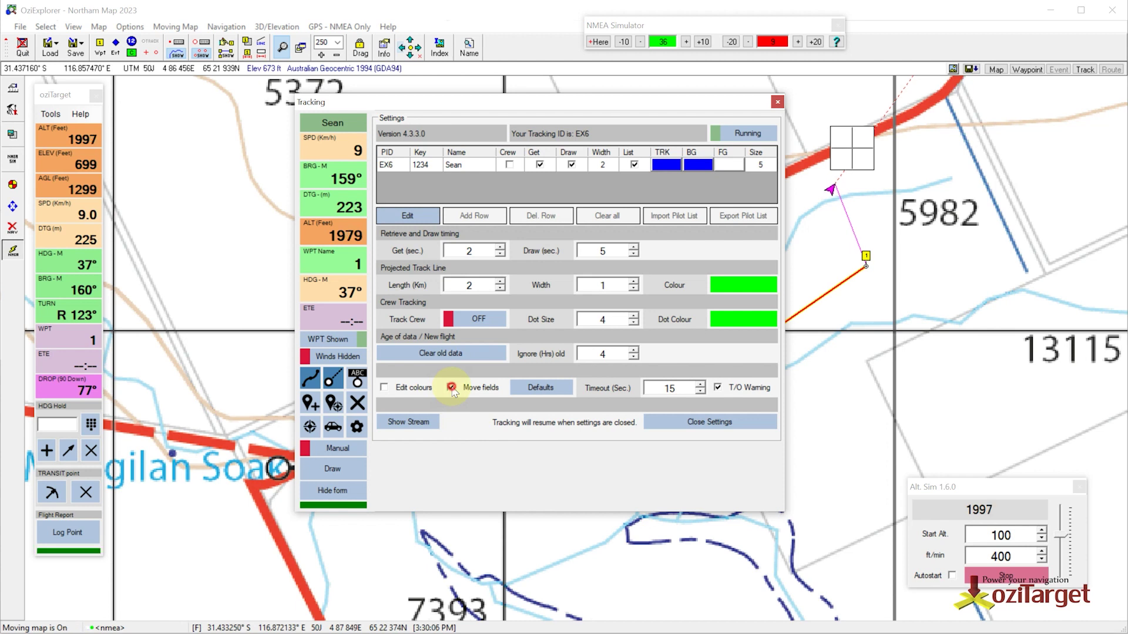
Turn off field moving, enable Edit colours and set the ETE field's background to red
click(384, 387)
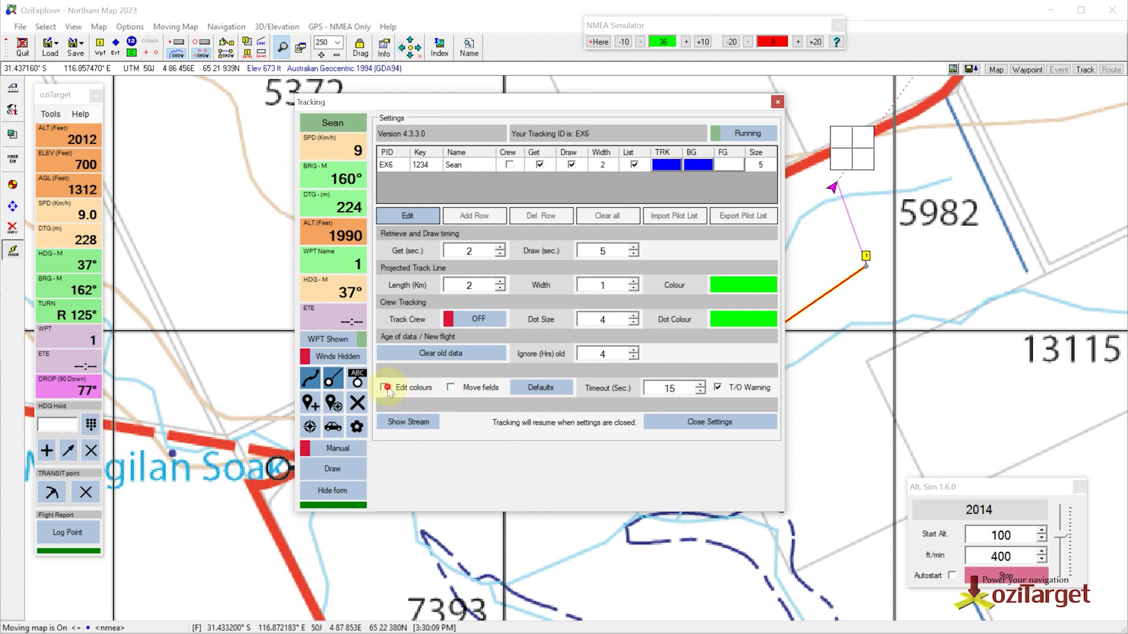
click(328, 319)
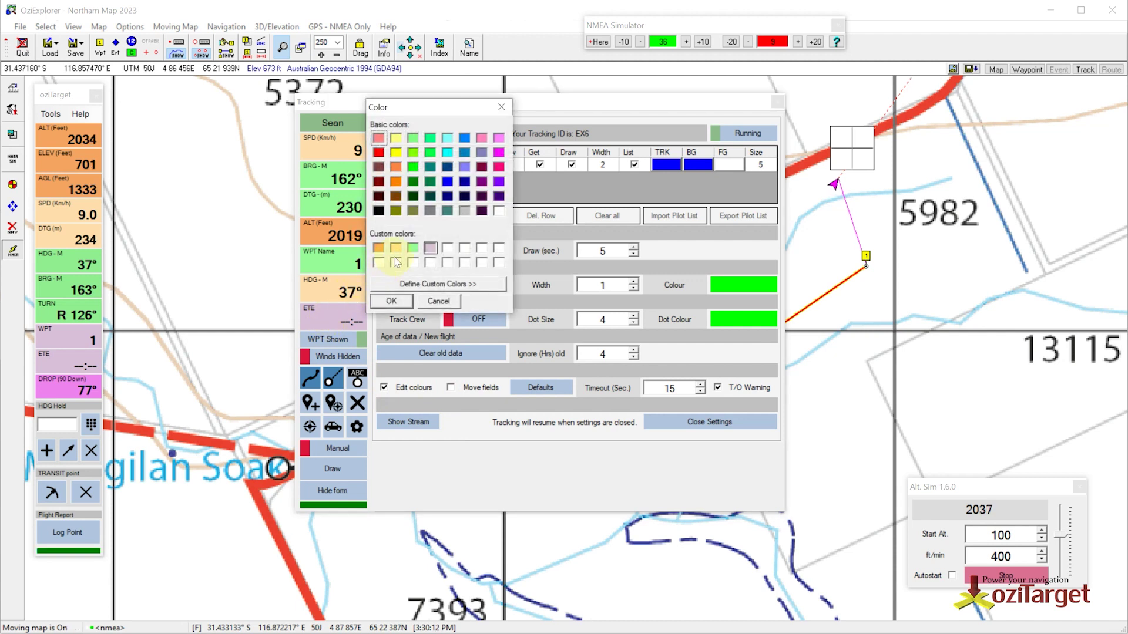
click(378, 152)
click(390, 302)
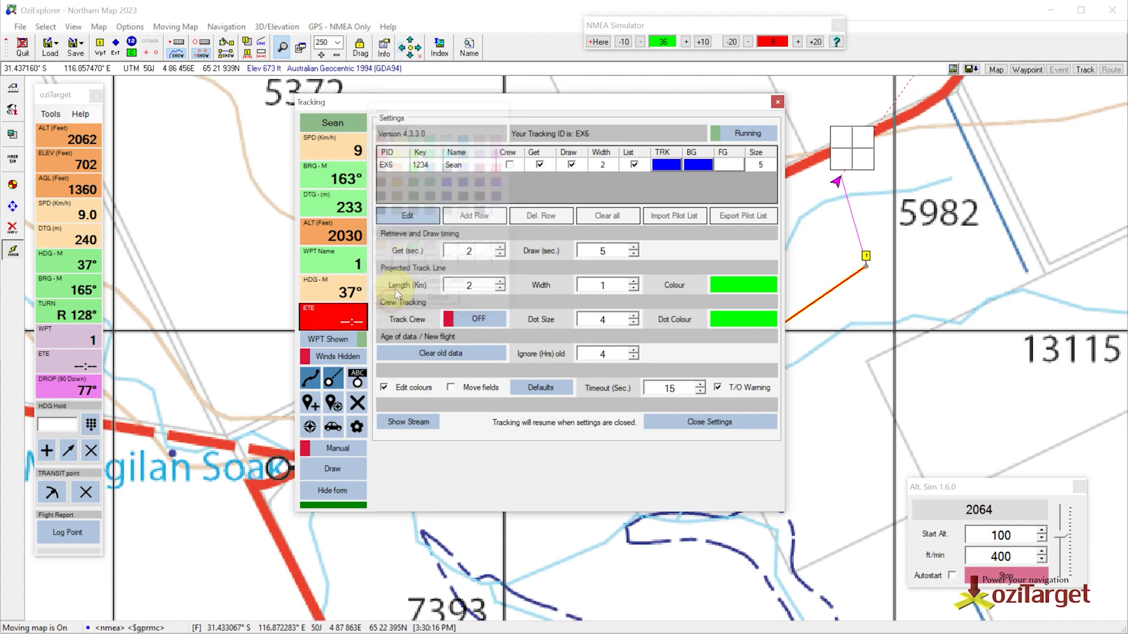
Set the ALT field's background to yellow and the DTG field's to dark blue, finishing with Edit colours off
click(335, 237)
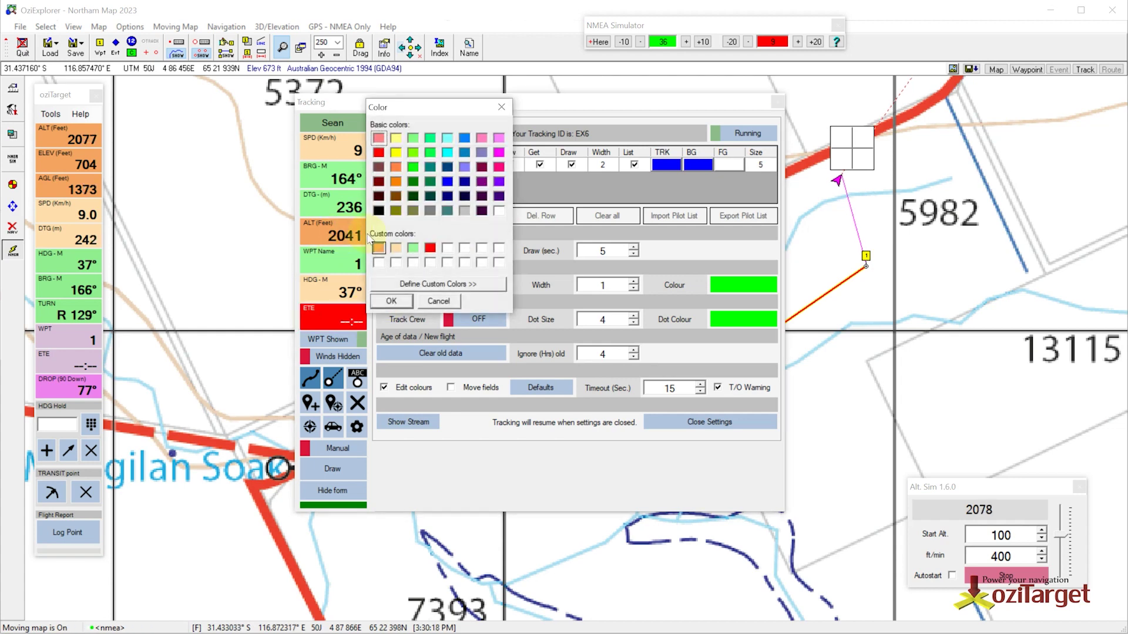
click(391, 302)
click(345, 222)
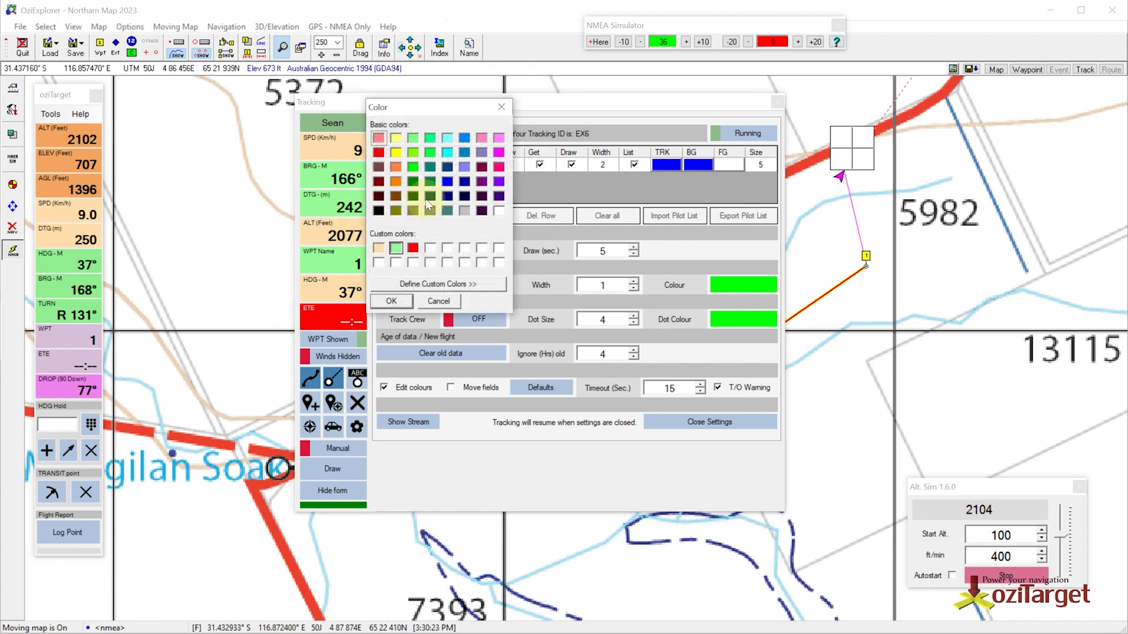
click(406, 300)
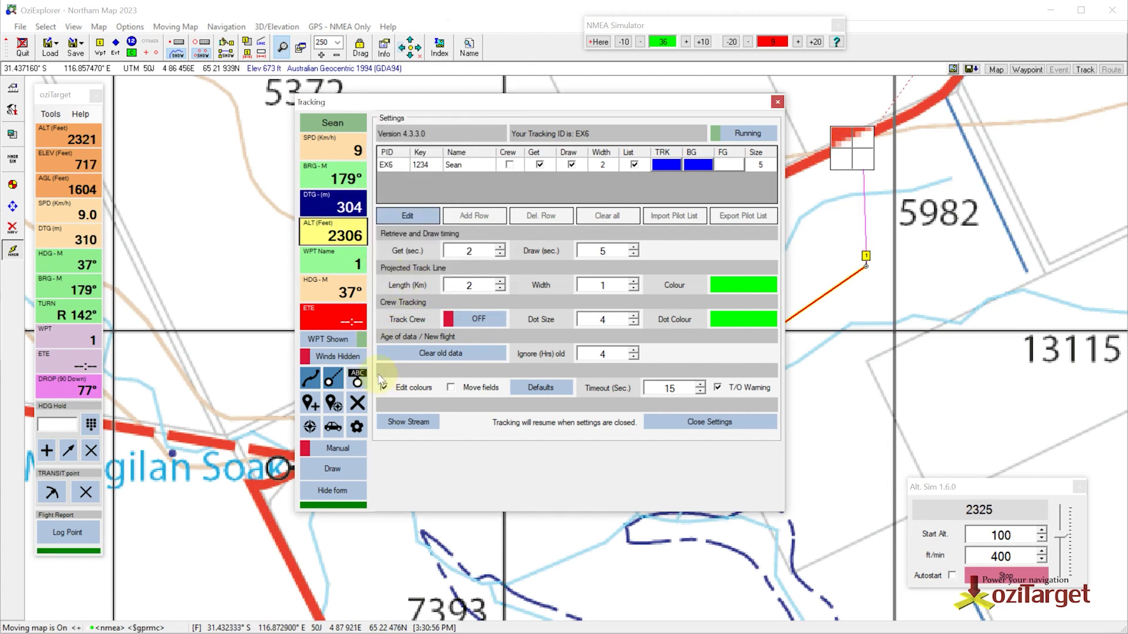
click(384, 388)
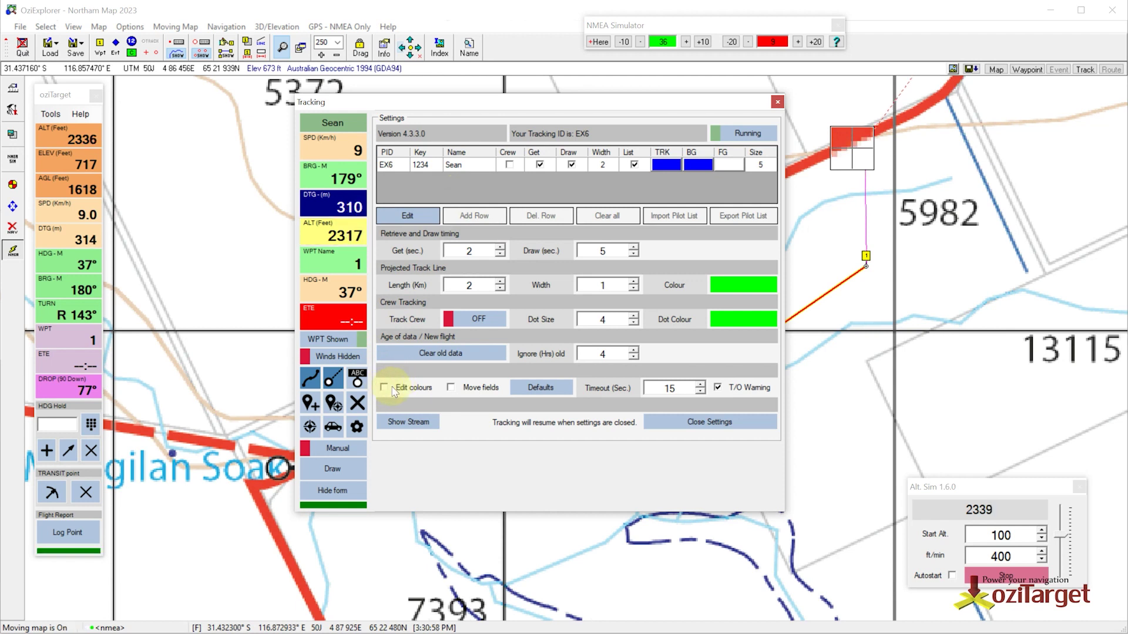
Restore the default order and colours of the tracking fields and close the settings with T/O Warning left enabled
click(534, 389)
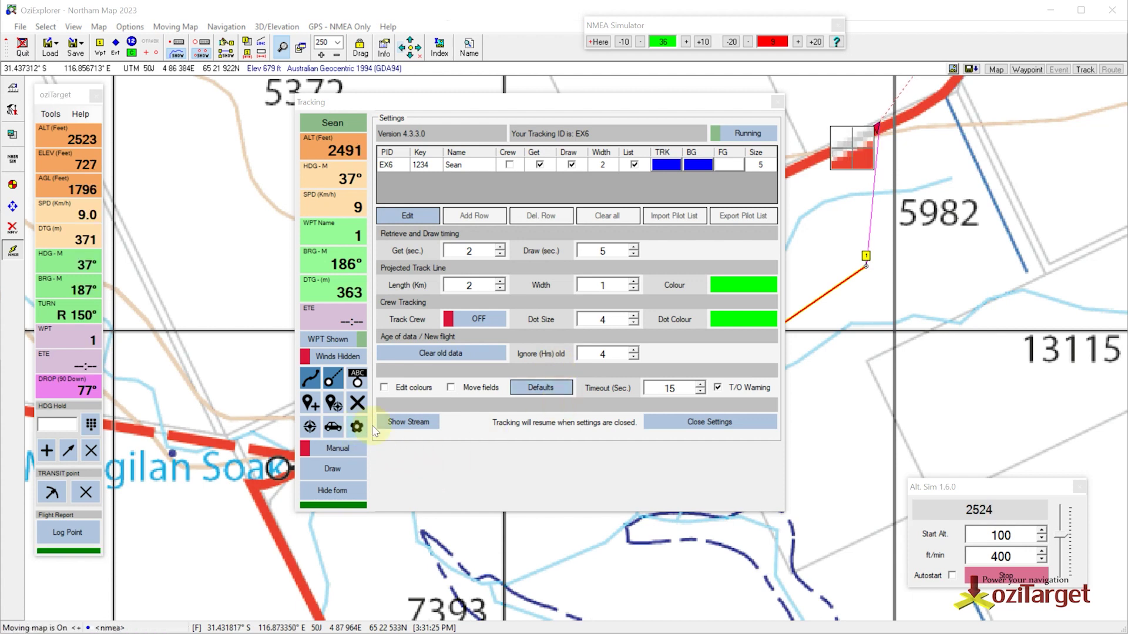
click(719, 388)
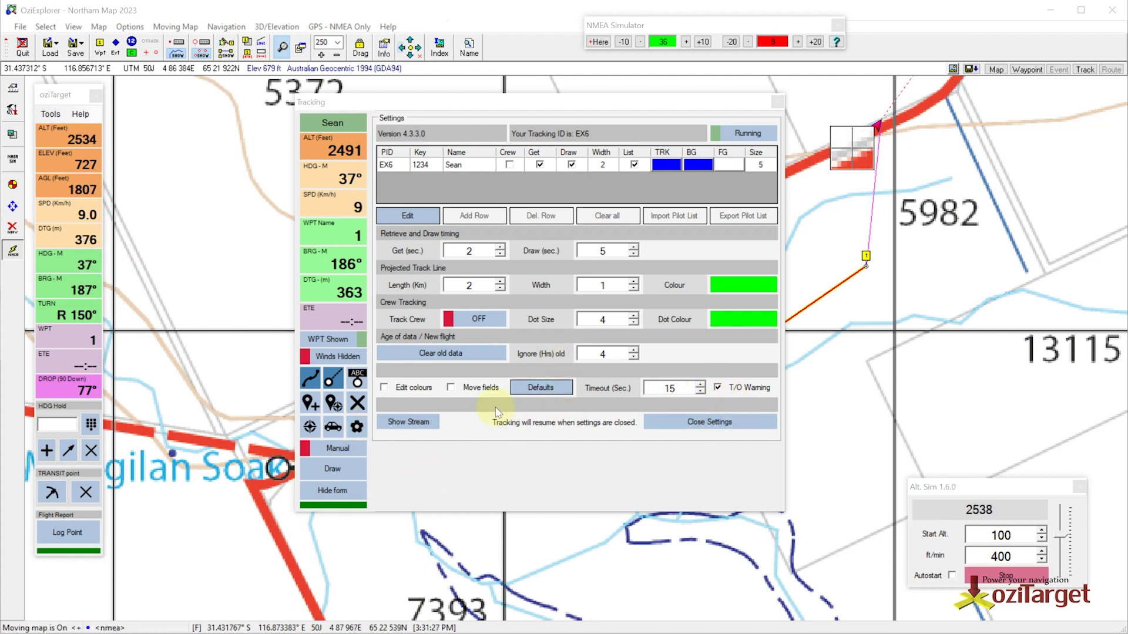
click(356, 428)
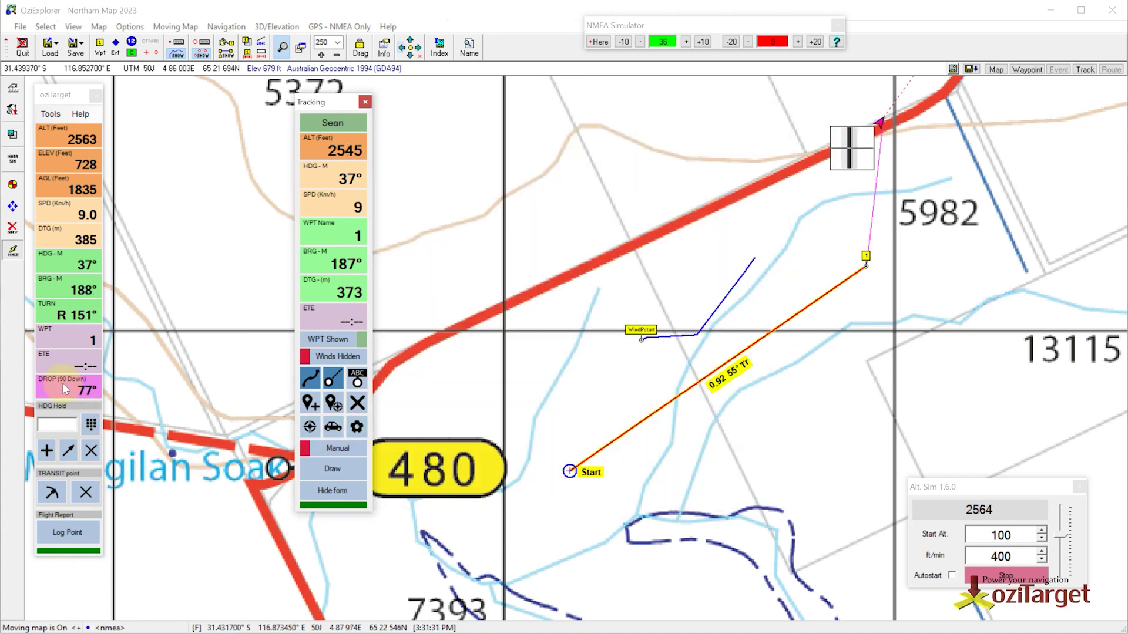
Stop the moving map until the tracking timeout alert triggers, restart it and reopen the tracking settings
click(12, 251)
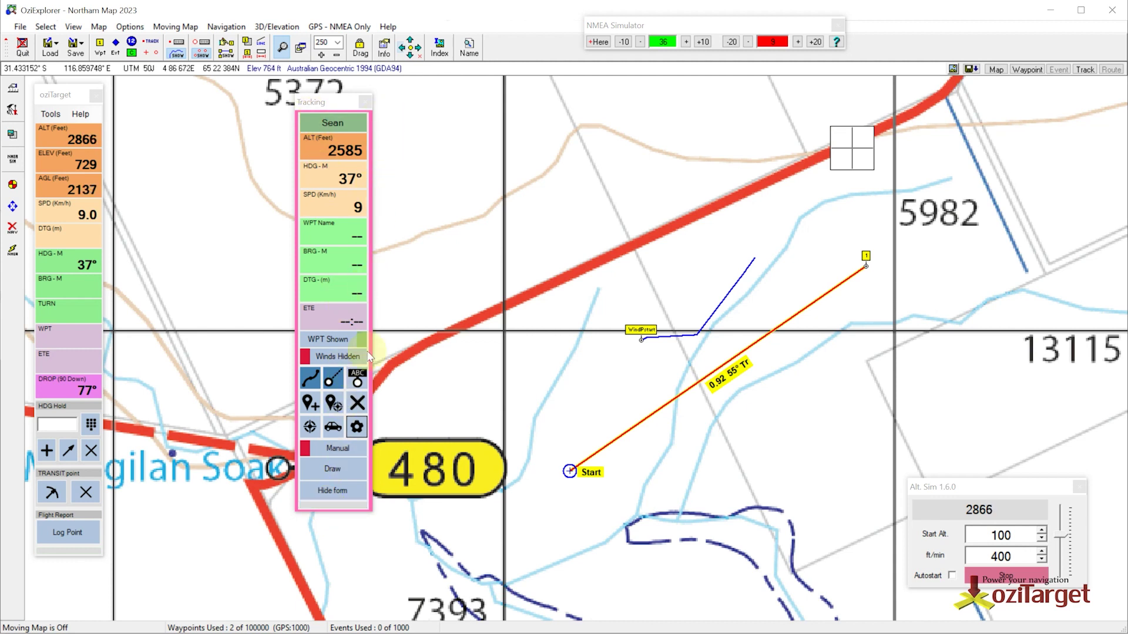
click(11, 250)
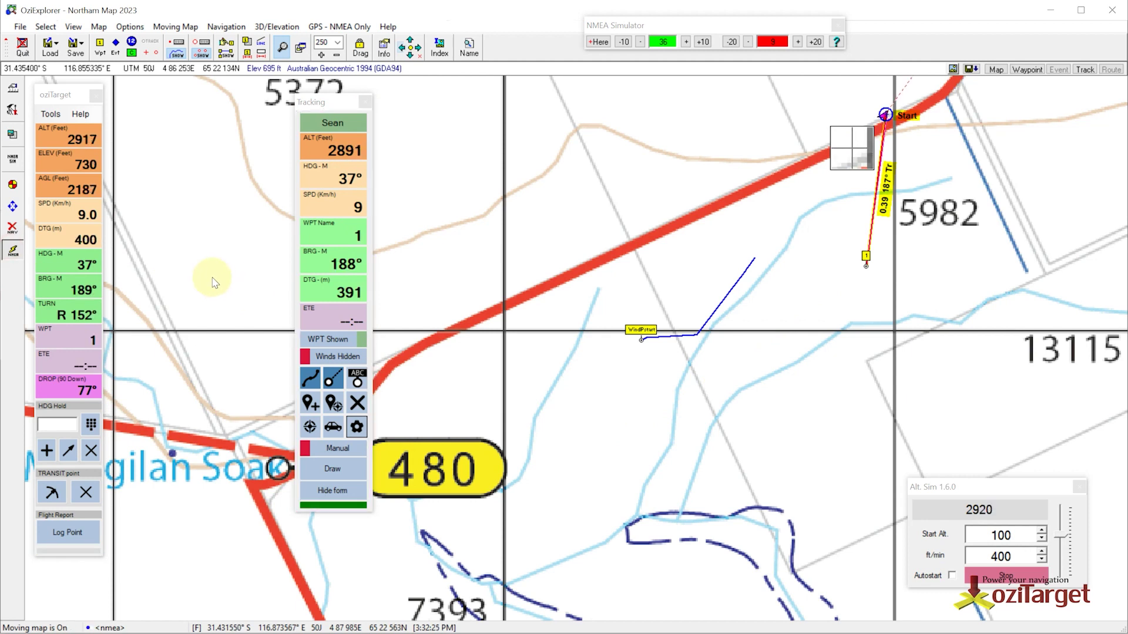
click(357, 427)
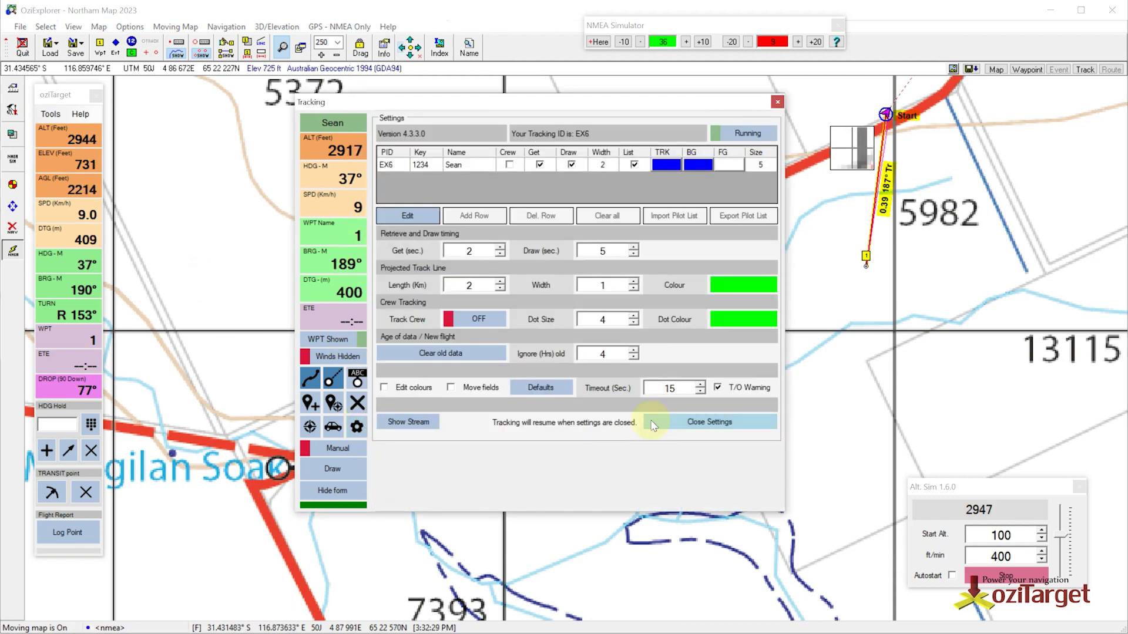